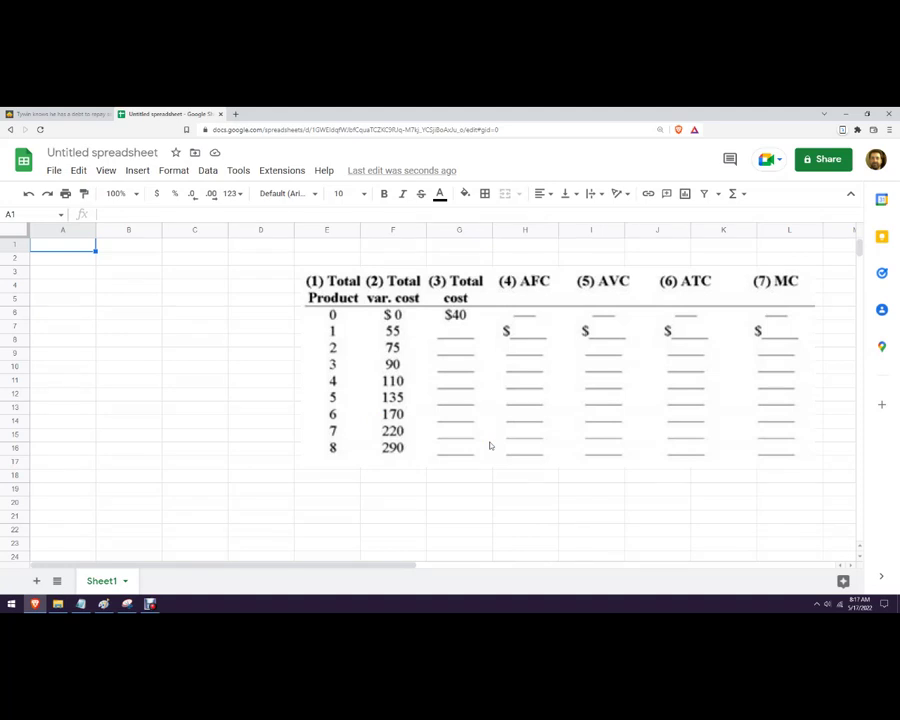
# - Enter the column header Q in cell A1
pyautogui.click(67, 247)
pyautogui.write('Q')
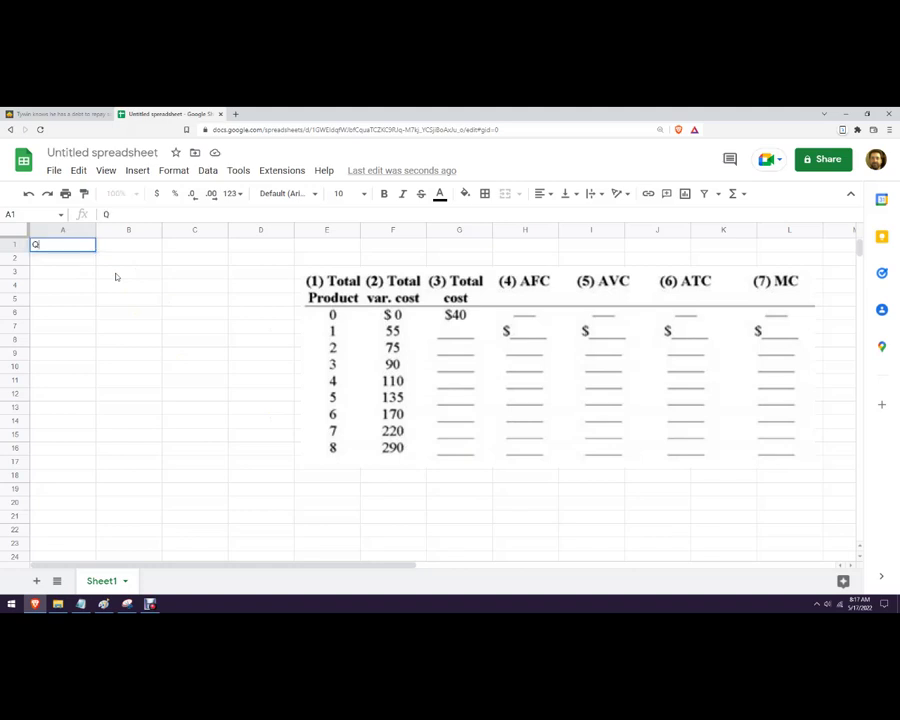
pyautogui.press('Tab')
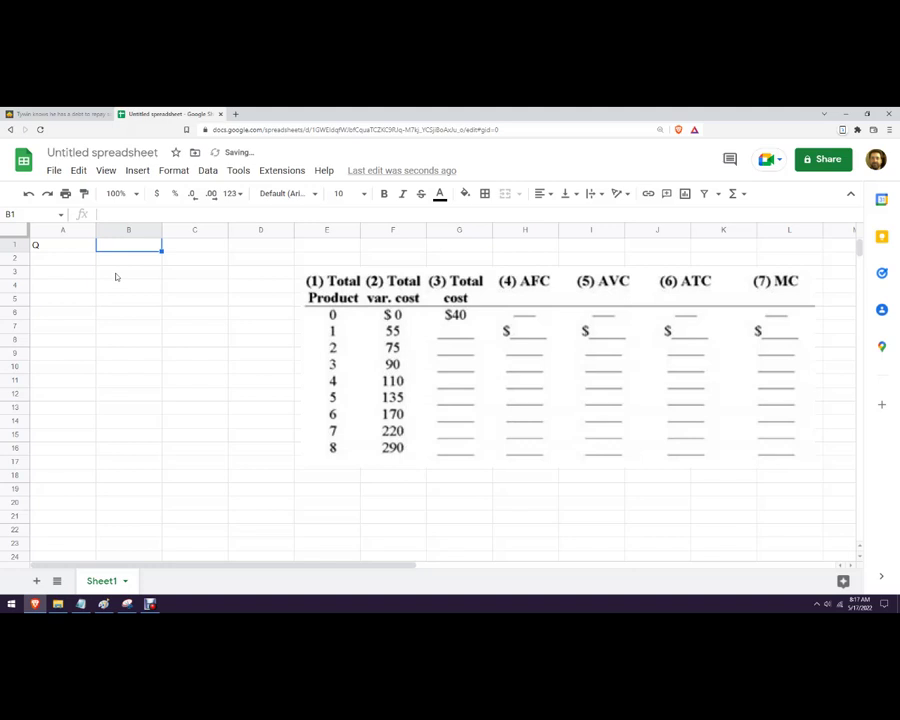
# - Format all of row 1 as centered, bold text at size 14
pyautogui.click(16, 245)
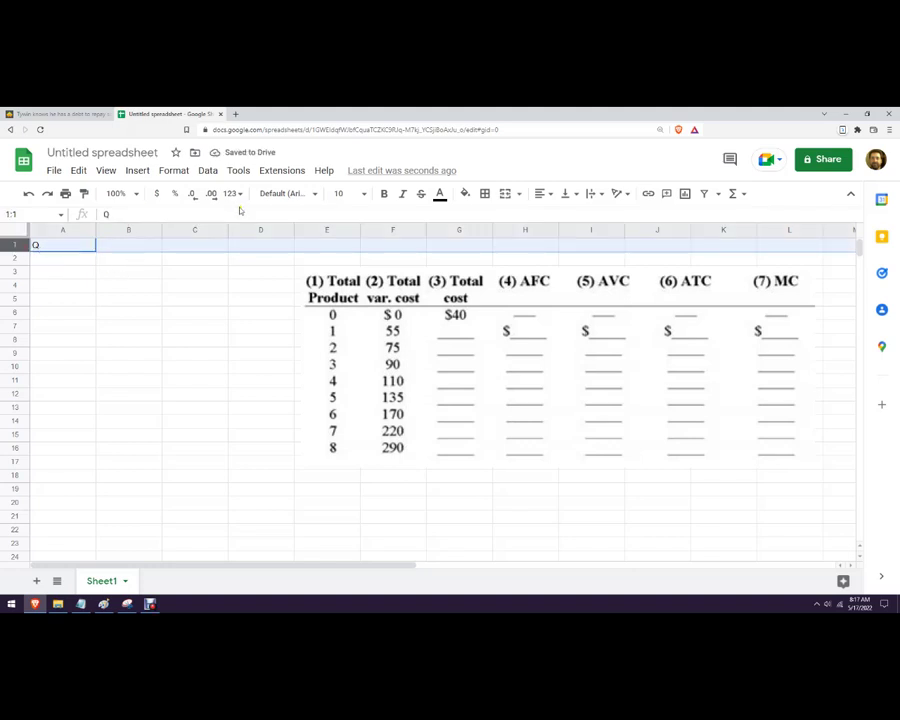
pyautogui.click(549, 195)
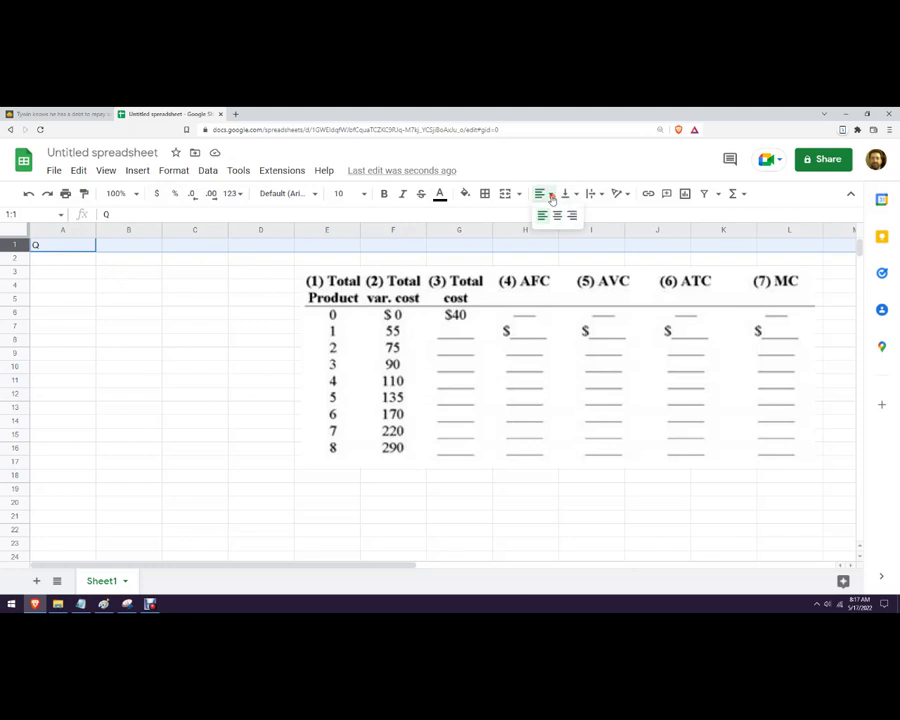
pyautogui.click(558, 215)
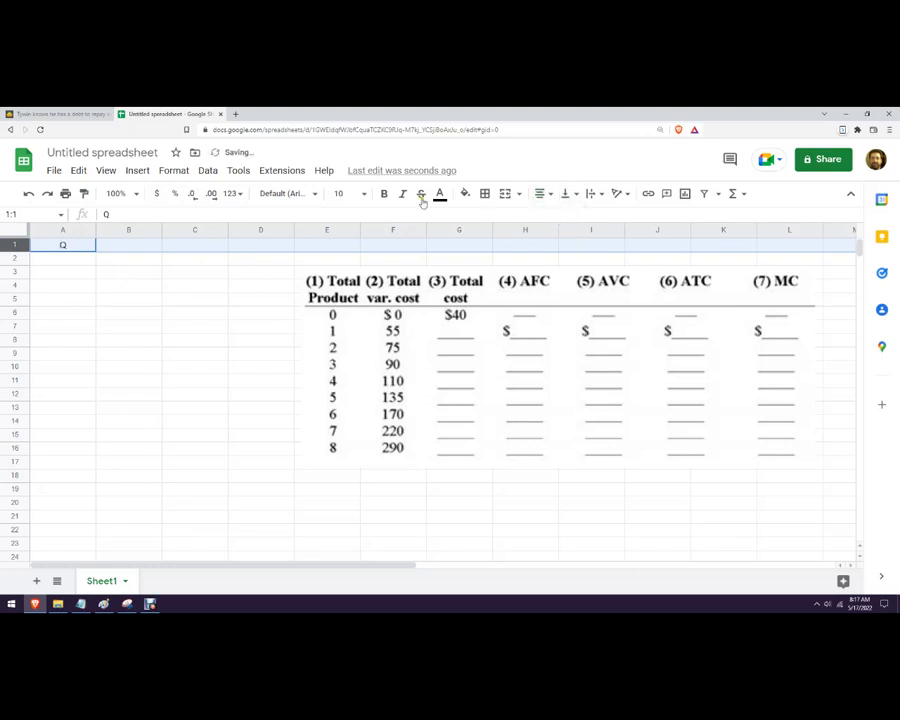
pyautogui.click(350, 193)
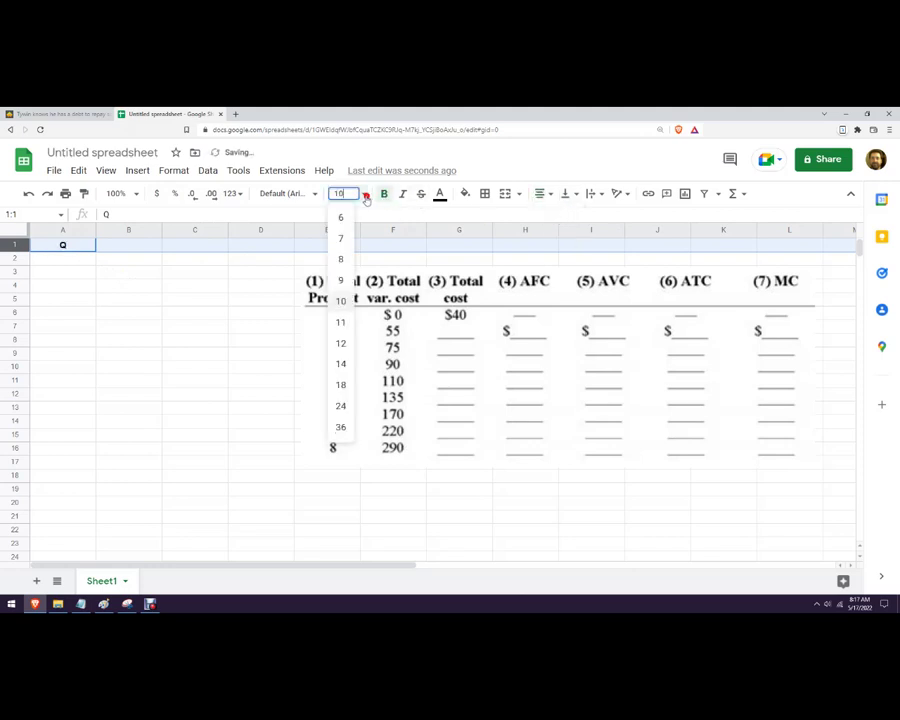
pyautogui.click(340, 363)
# - Enter 0, 1 and 2 in A2:A4 and extend the number series down through A11
pyautogui.click(55, 263)
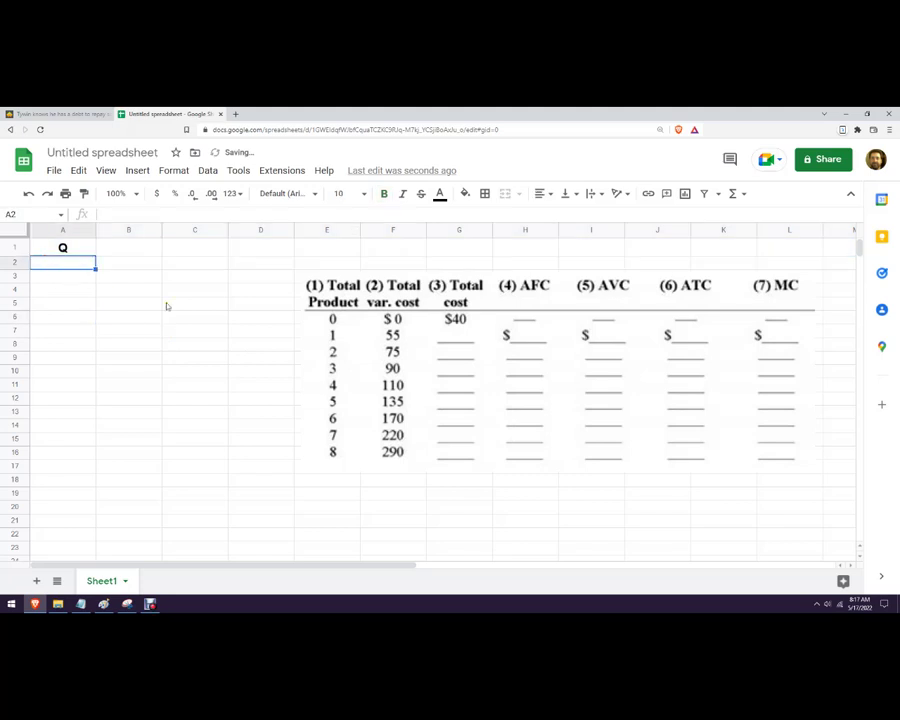
pyautogui.write('0')
pyautogui.press('Return')
pyautogui.write('1')
pyautogui.press('Return')
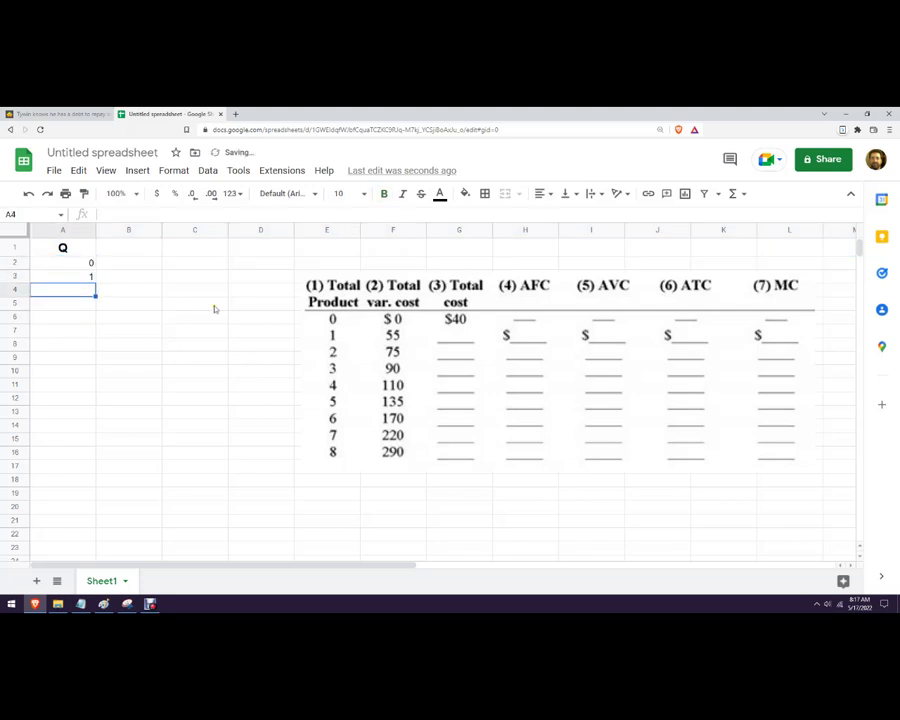
pyautogui.write('2')
pyautogui.press('Return')
pyautogui.moveTo(64, 268); pyautogui.dragTo(89, 387)
pyautogui.click(197, 392)
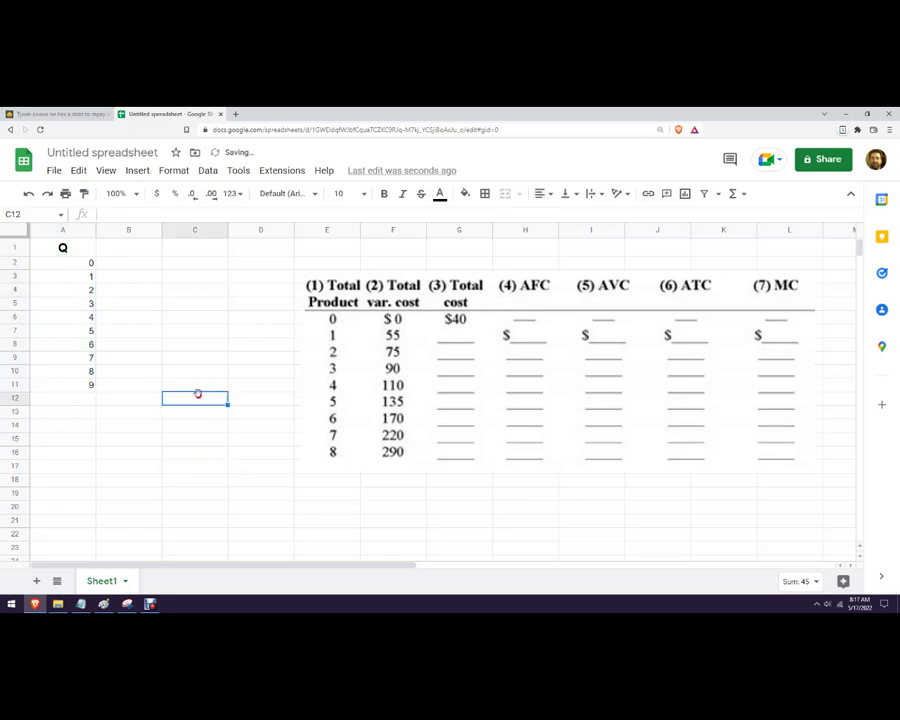
# - Clear the surplus quantity in A11 so the Q column ends at 8
pyautogui.click(80, 384)
pyautogui.press('Delete')
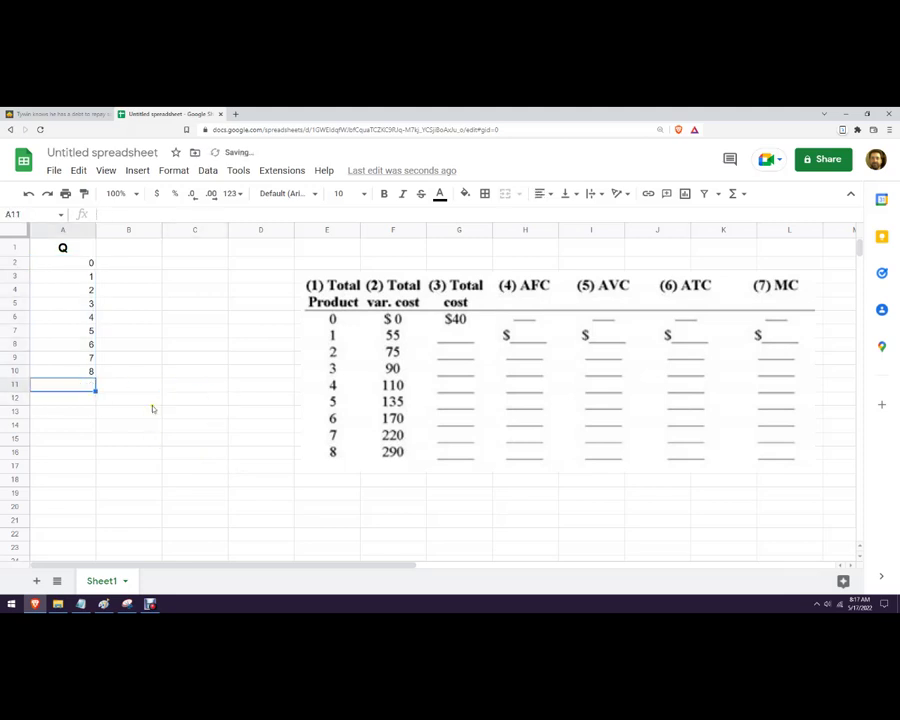
pyautogui.click(145, 384)
# - Add the header TVC in B1 and enter 0, 55, 75 and 90 in B2:B5
pyautogui.click(138, 247)
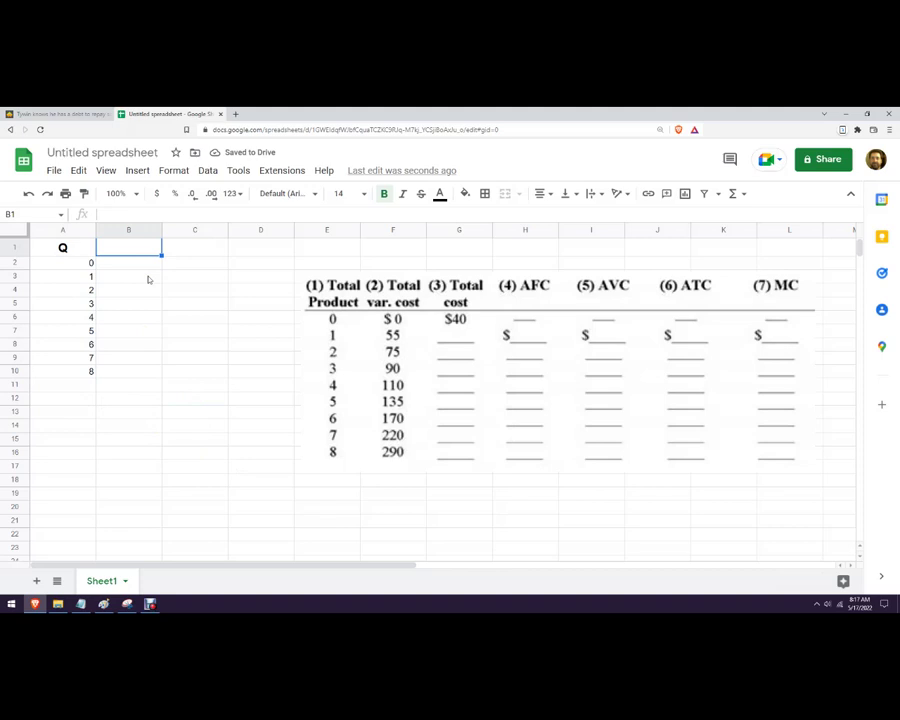
pyautogui.write('TVC')
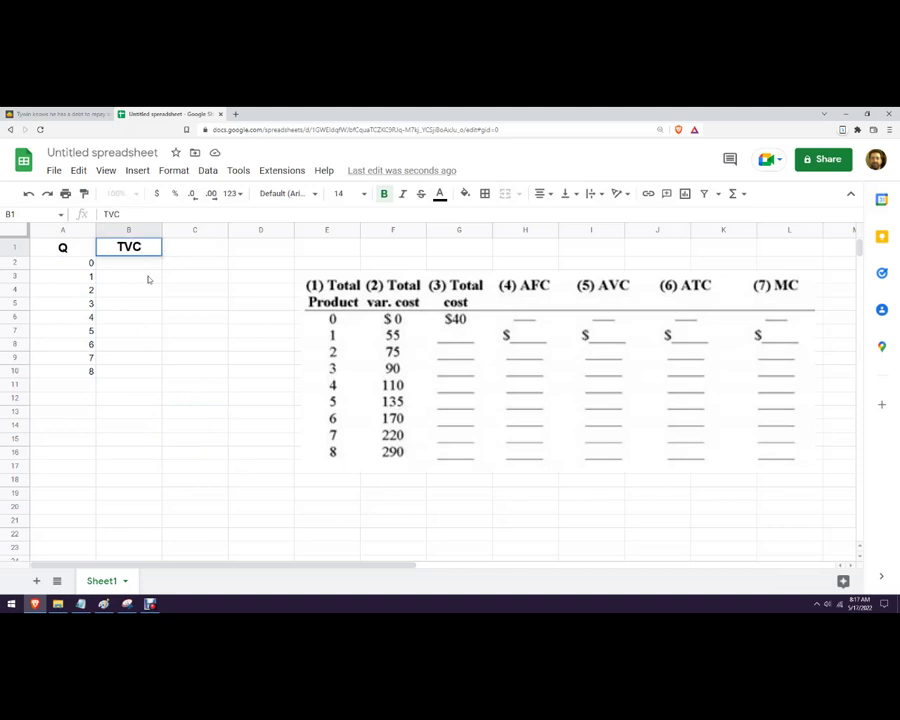
pyautogui.press('Return')
pyautogui.write('0')
pyautogui.press('Return')
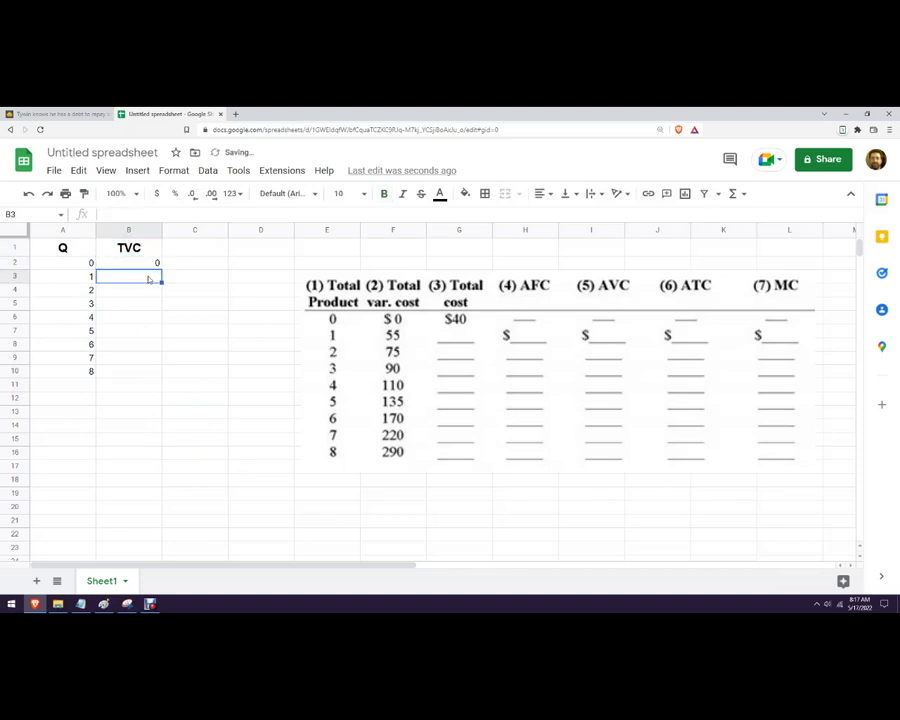
pyautogui.write('55')
pyautogui.press('Return')
pyautogui.write('75')
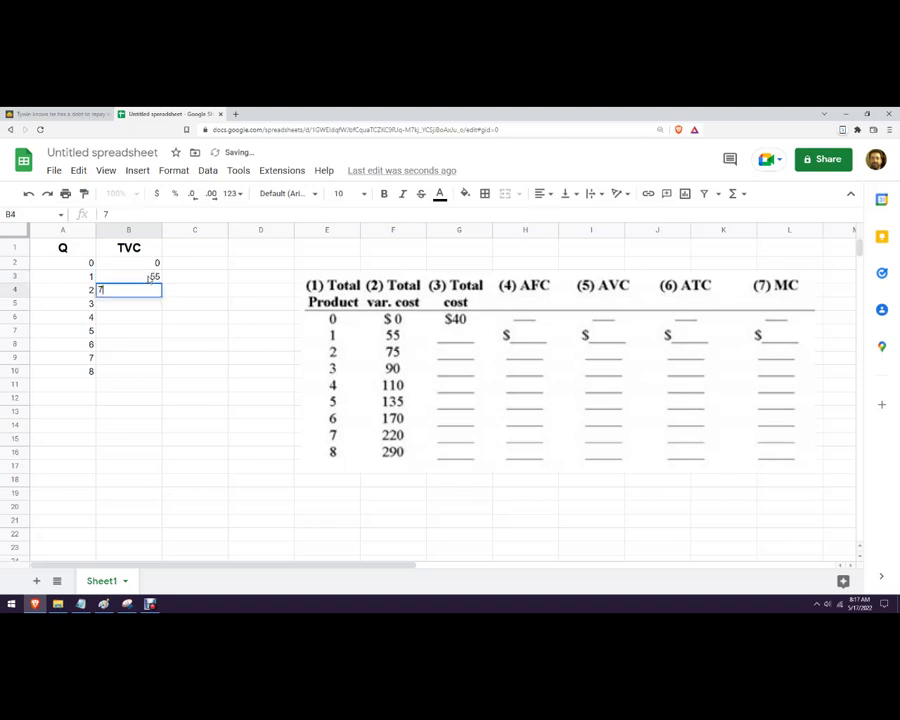
pyautogui.press('Return')
pyautogui.write('90')
pyautogui.press('Return')
# - Enter the remaining variable costs 110, 135, 170, 220 and 290 in B6:B10
pyautogui.write('110')
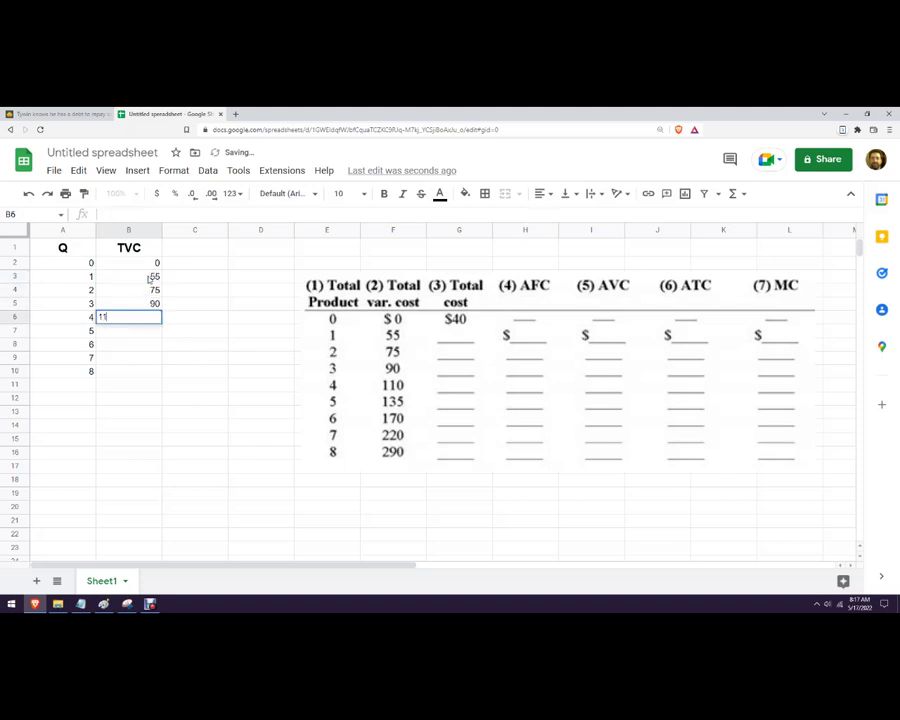
pyautogui.press('Return')
pyautogui.write('135')
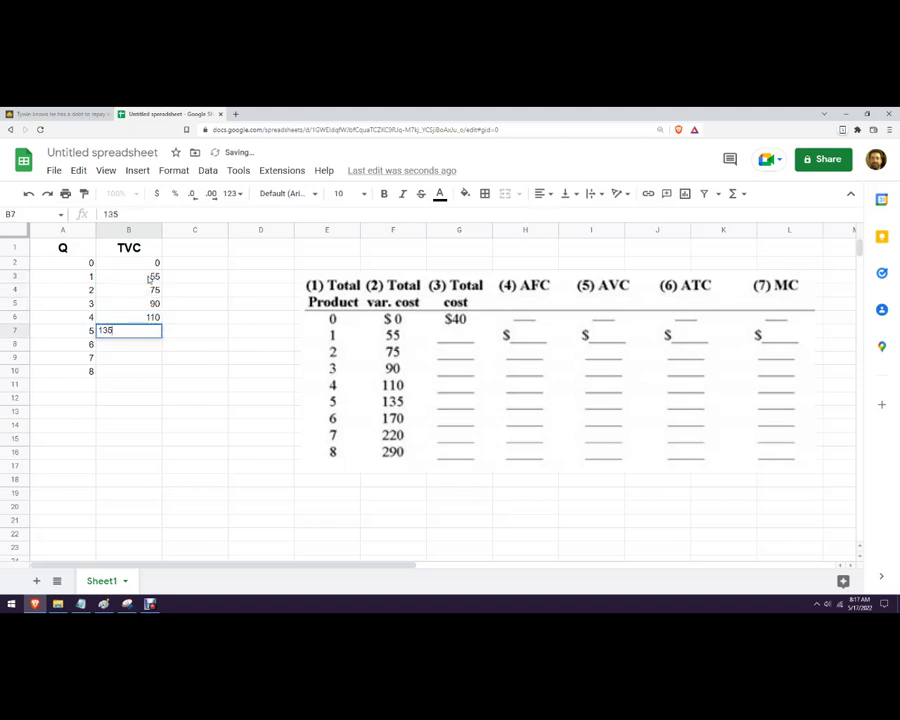
pyautogui.press('Return')
pyautogui.write('170')
pyautogui.press('Return')
pyautogui.write('220')
pyautogui.press('Return')
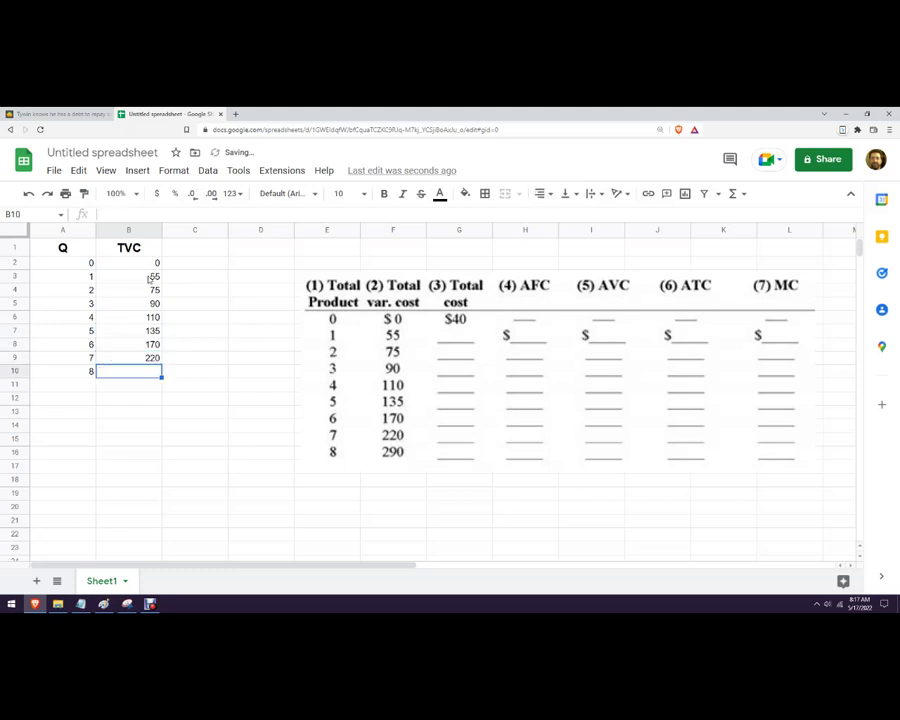
pyautogui.write('290')
pyautogui.press('Return')
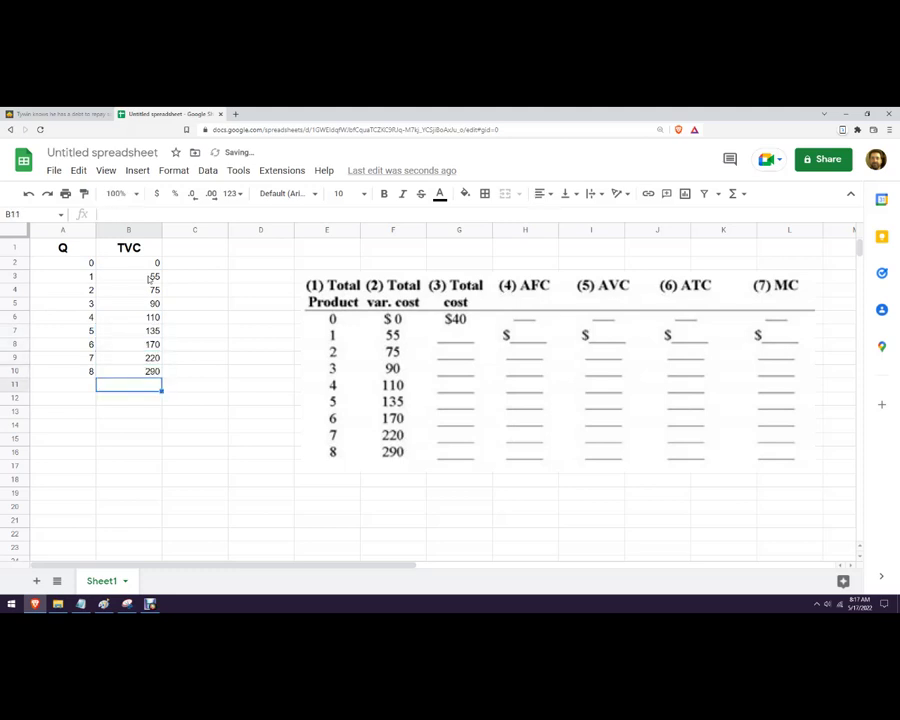
# - Enter the column header TC in cell C1
pyautogui.click(213, 248)
pyautogui.write('TC')
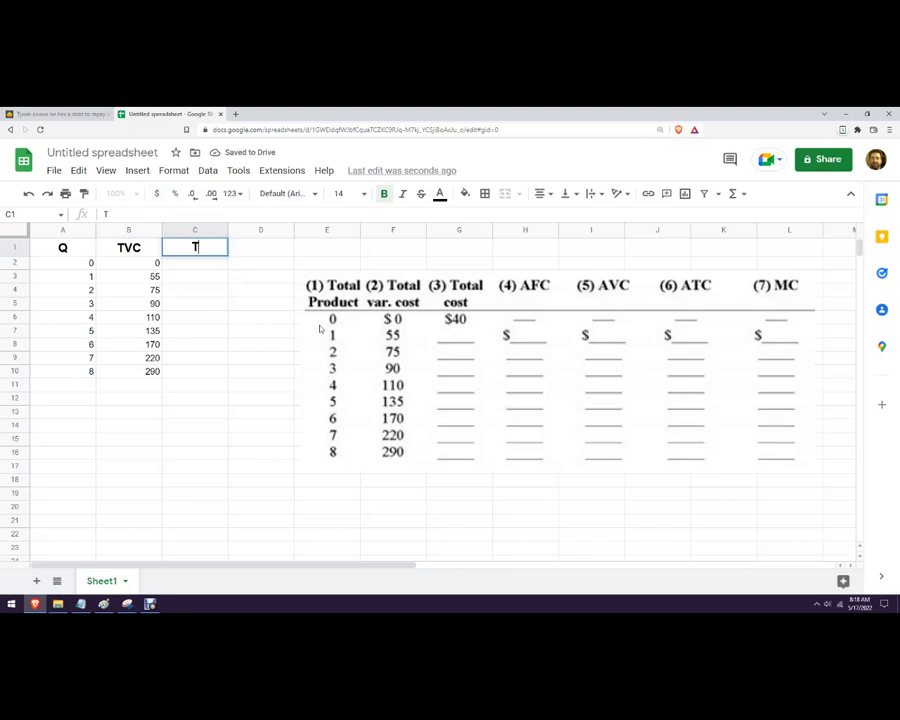
pyautogui.click(258, 252)
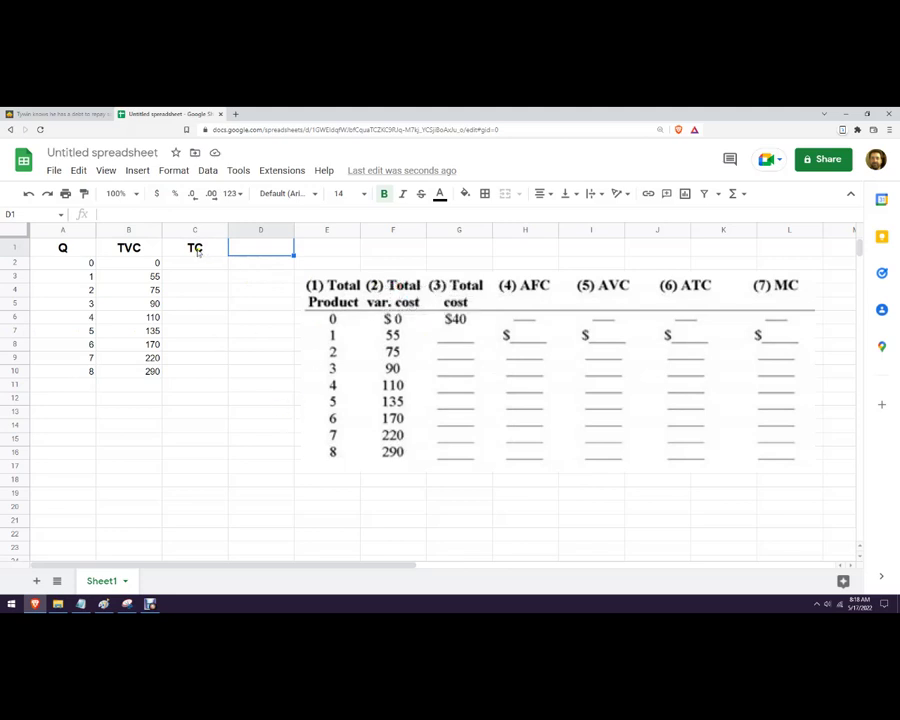
# - Insert a new column before the TC column and give it the header TFC
pyautogui.click(196, 230)
pyautogui.rightClick(211, 243)
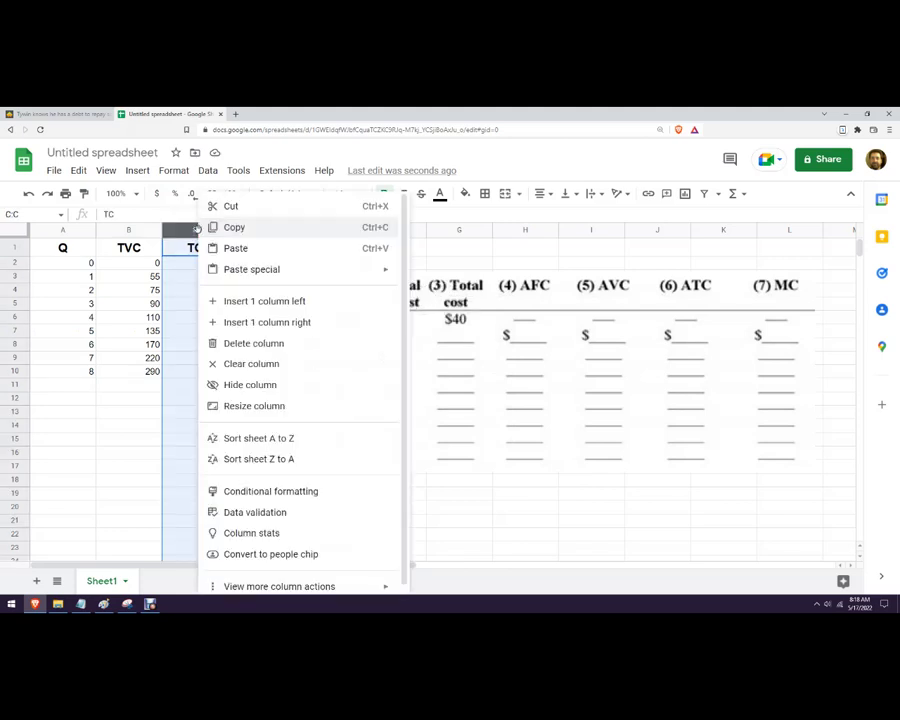
pyautogui.click(231, 301)
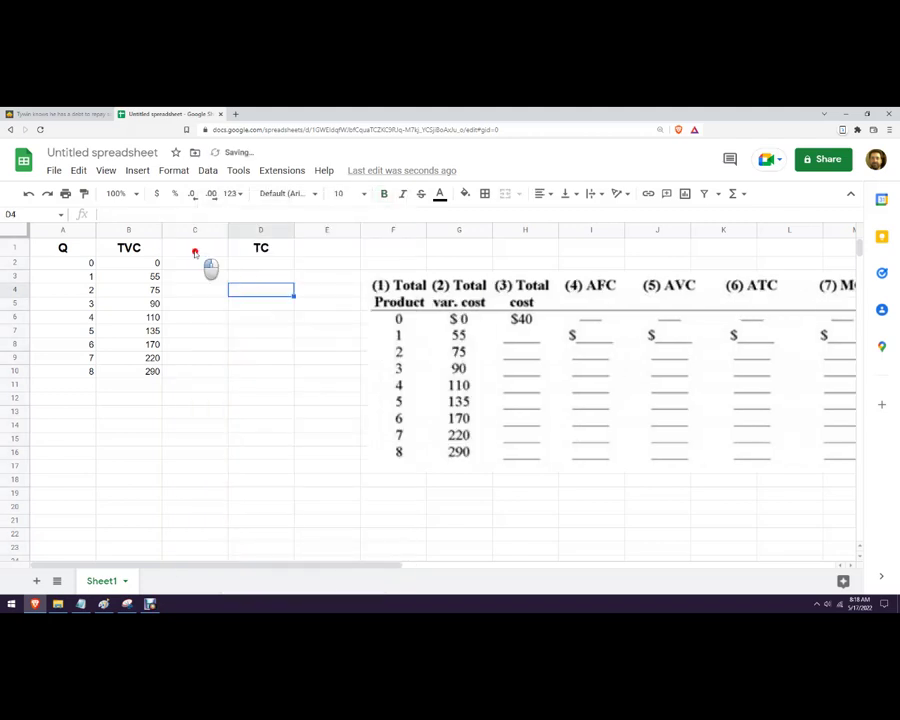
pyautogui.click(195, 252)
pyautogui.write('TFC')
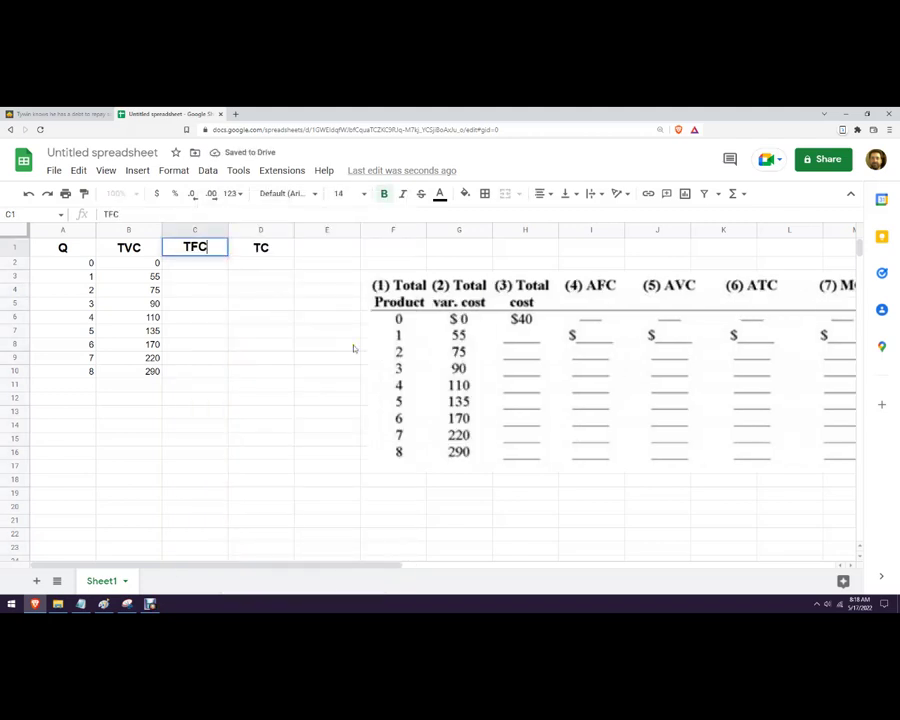
pyautogui.press('Return')
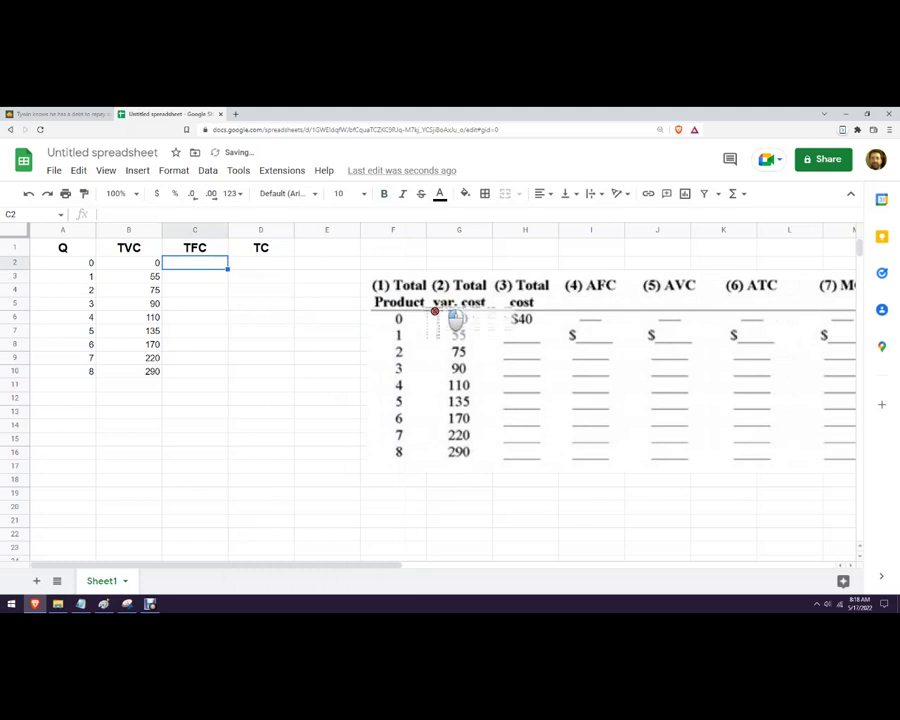
# - Move the cost table image below the data so it starts around row 11
pyautogui.click(345, 545)
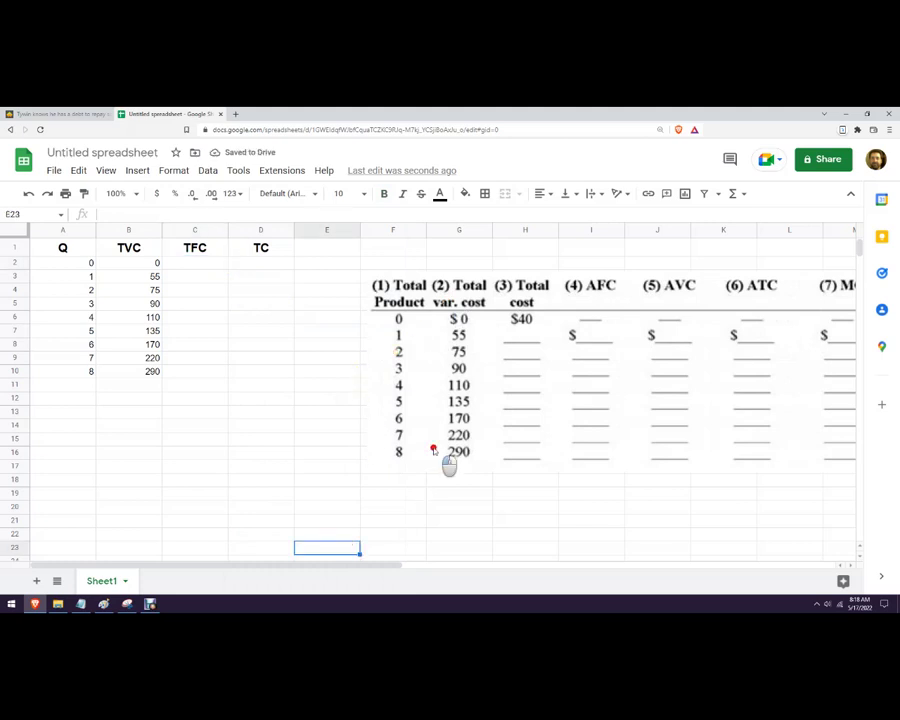
pyautogui.moveTo(416, 292); pyautogui.dragTo(127, 408)
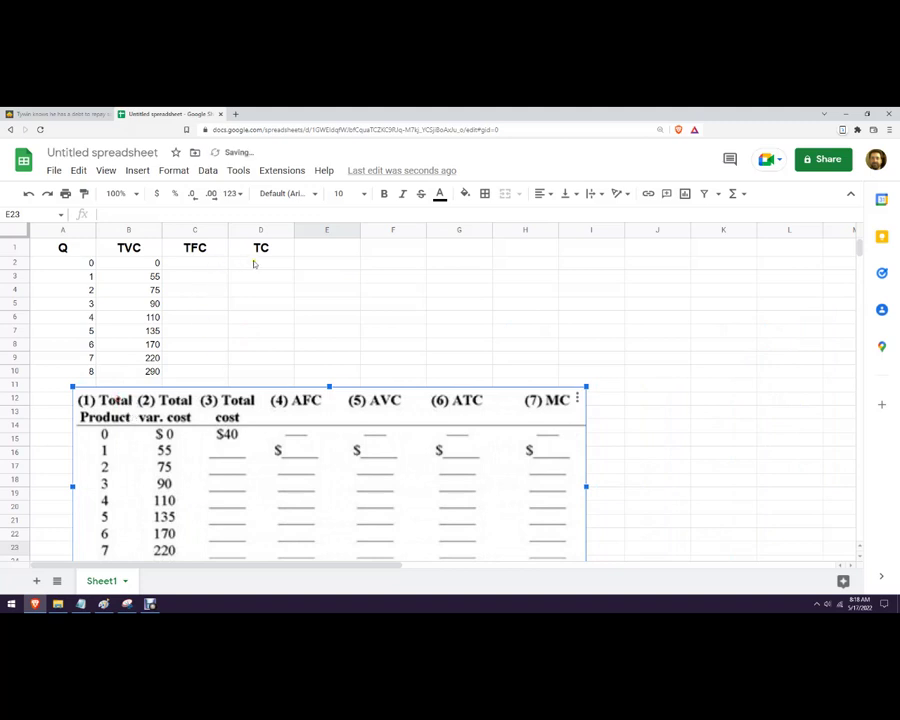
# - Enter the headers AFC, AVC, ATC and MC in cells E1 through H1
pyautogui.click(325, 250)
pyautogui.write('AFC')
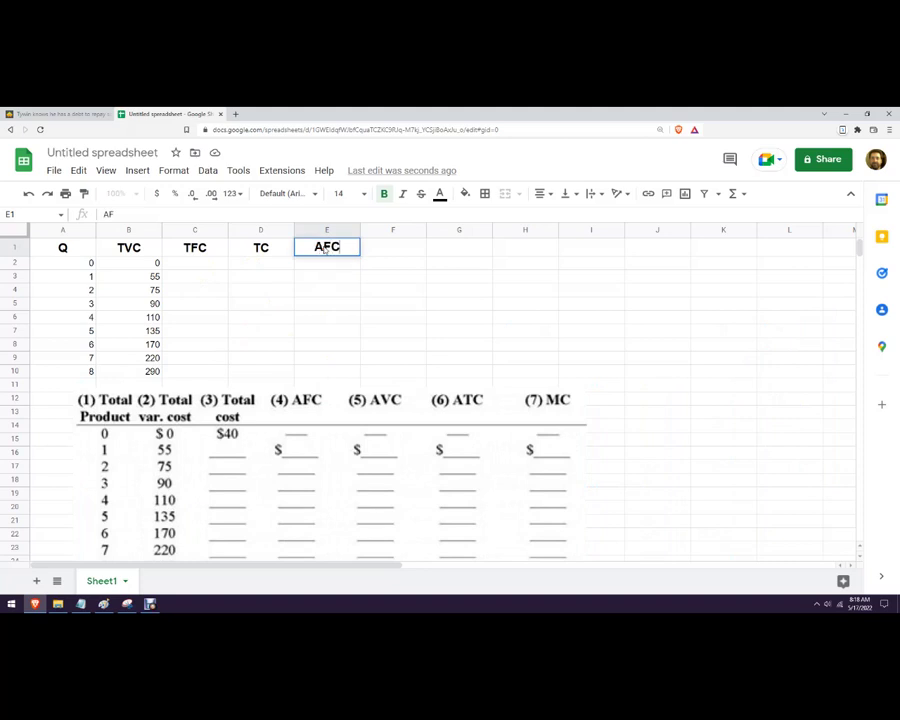
pyautogui.press('Tab')
pyautogui.write('AVC')
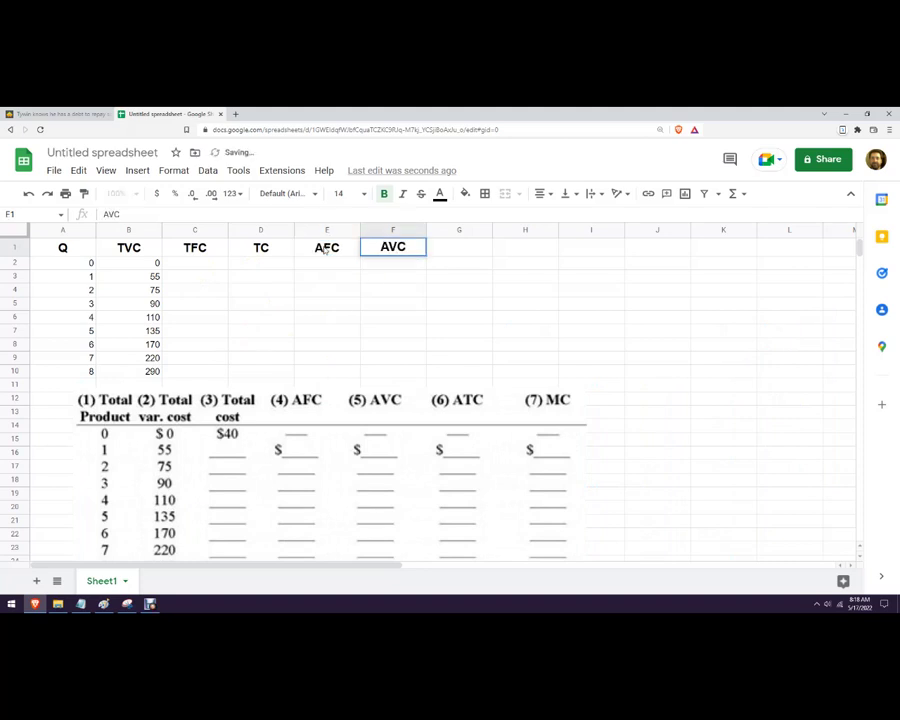
pyautogui.press('Tab')
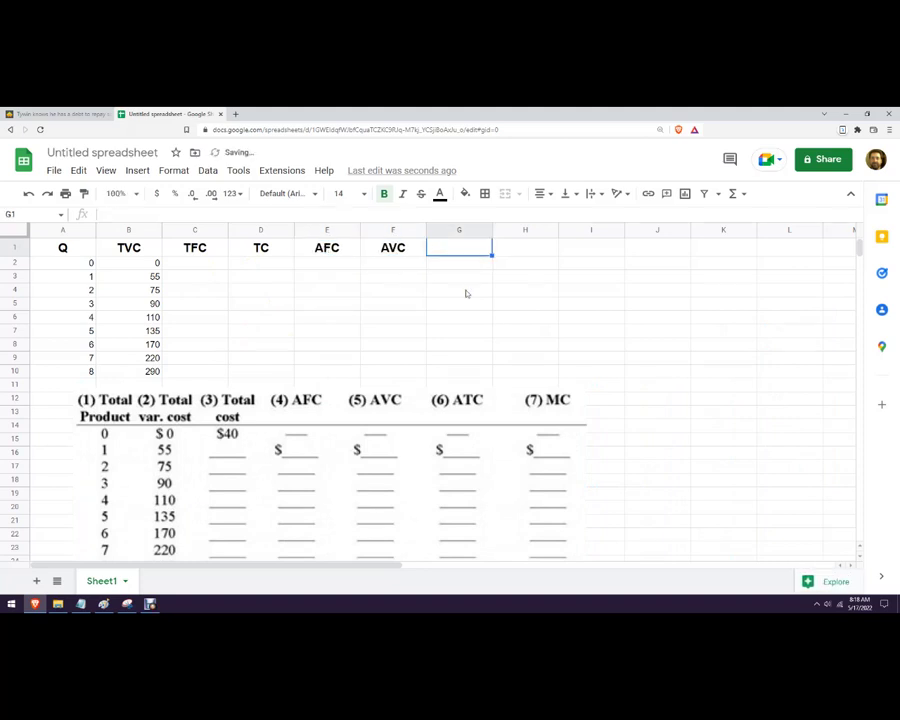
pyautogui.write('ATC')
pyautogui.press('Tab')
pyautogui.write('MC')
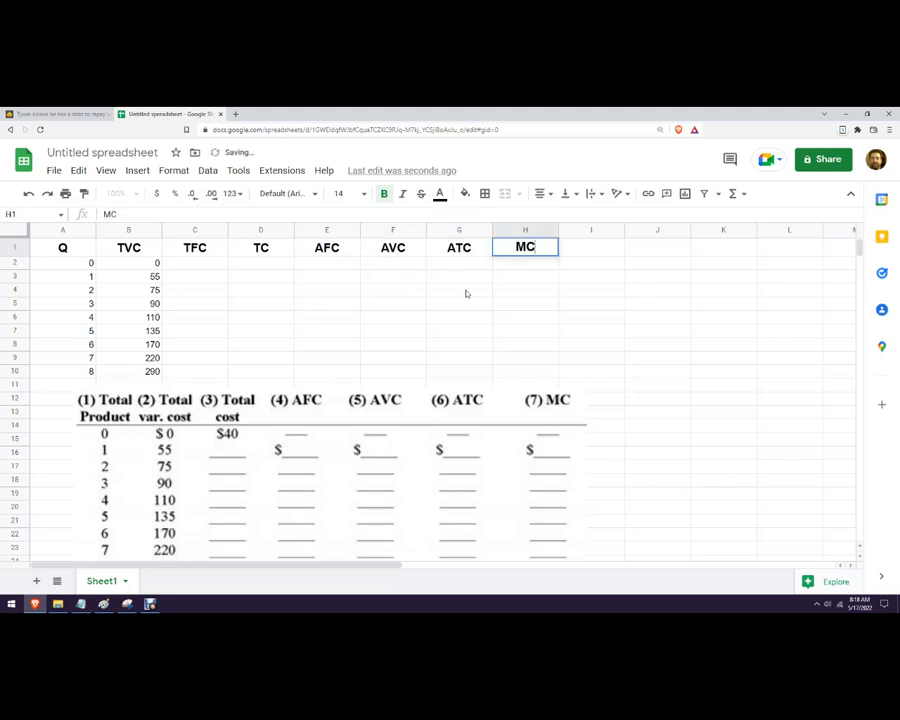
pyautogui.click(655, 303)
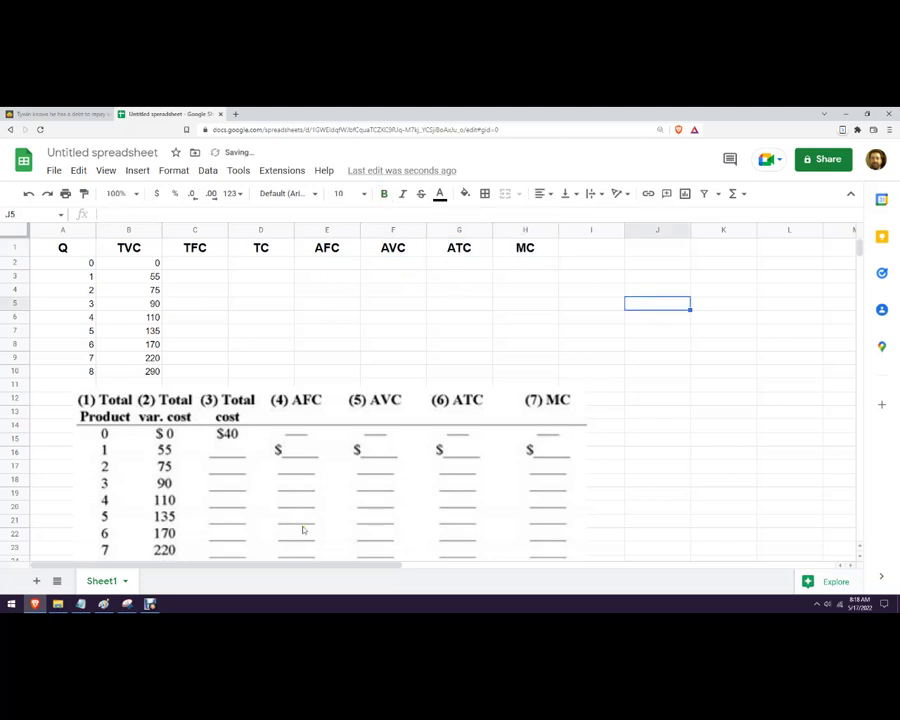
# - Enter N/A in E2 and fill it across through H2 for the zero-output row
pyautogui.click(311, 262)
pyautogui.write('N')
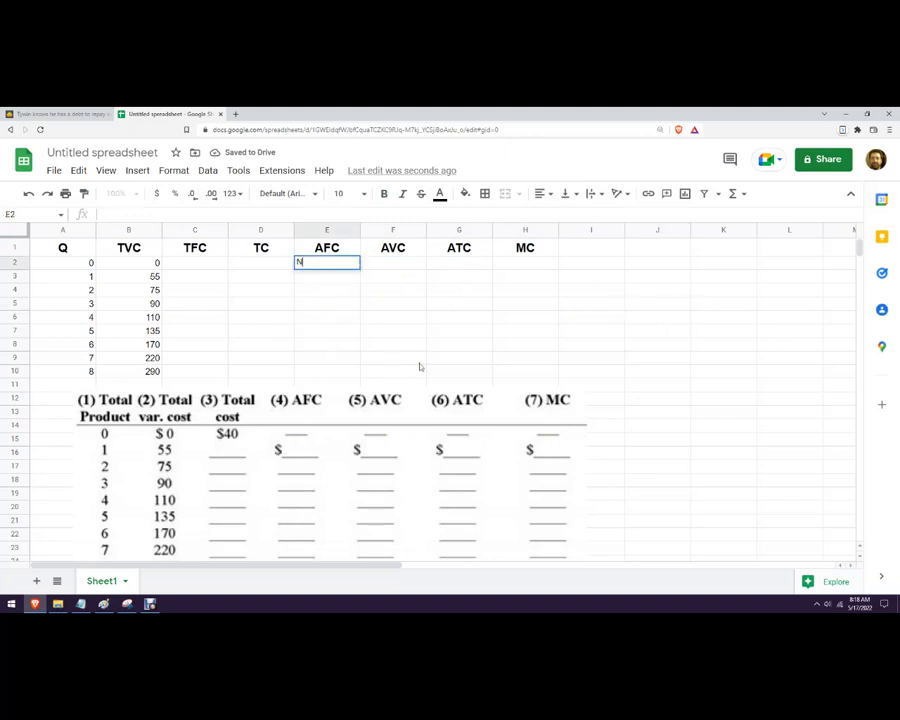
pyautogui.write('/A')
pyautogui.click(395, 330)
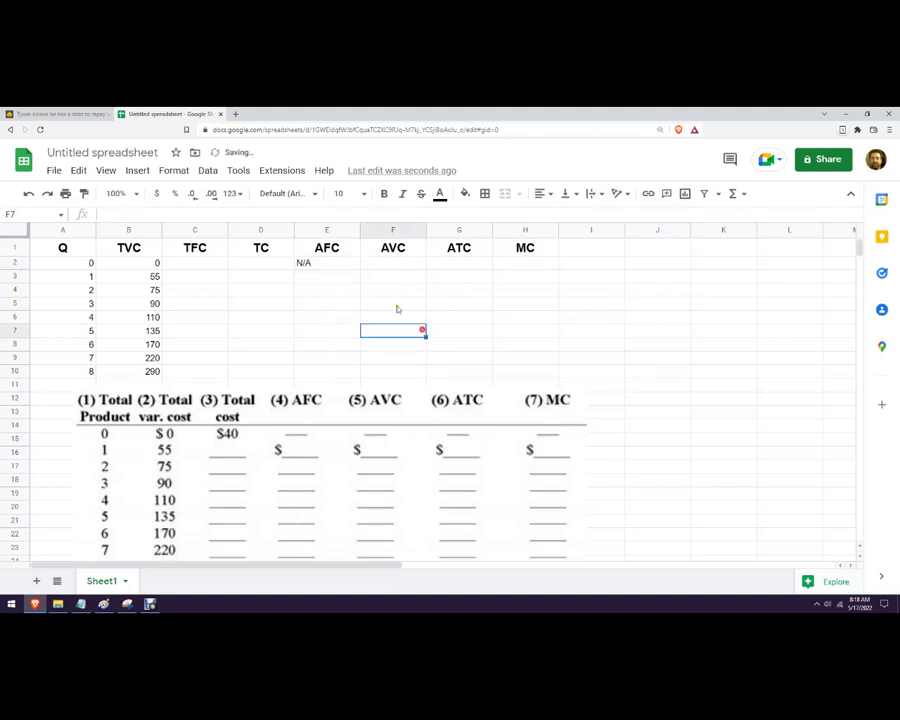
pyautogui.click(354, 265)
pyautogui.moveTo(359, 268); pyautogui.dragTo(545, 320)
pyautogui.click(590, 317)
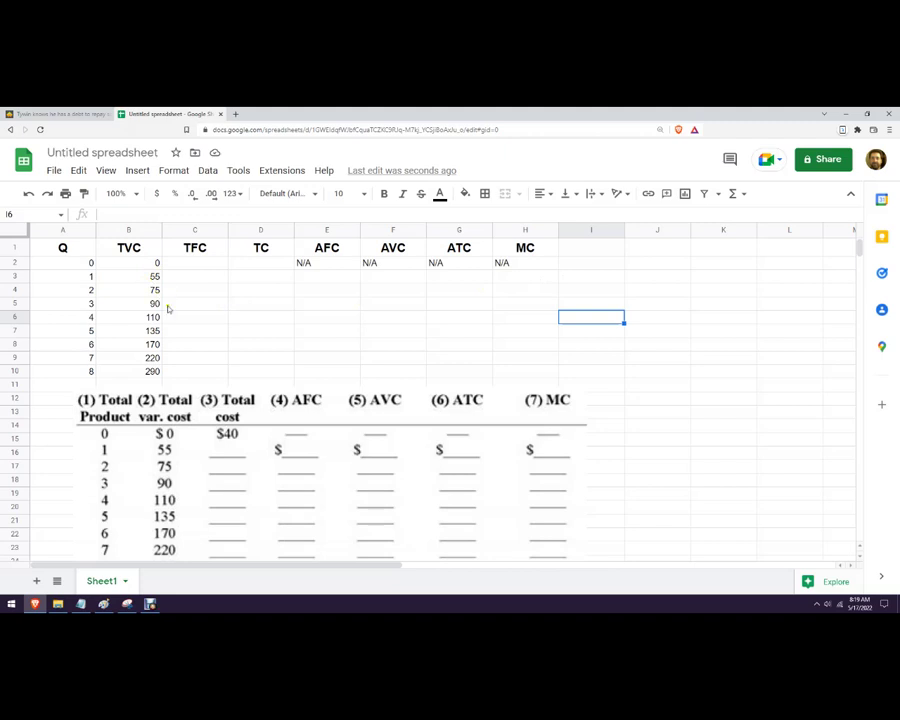
# - Enter 40 as the total cost for zero output in cell D2
pyautogui.click(201, 264)
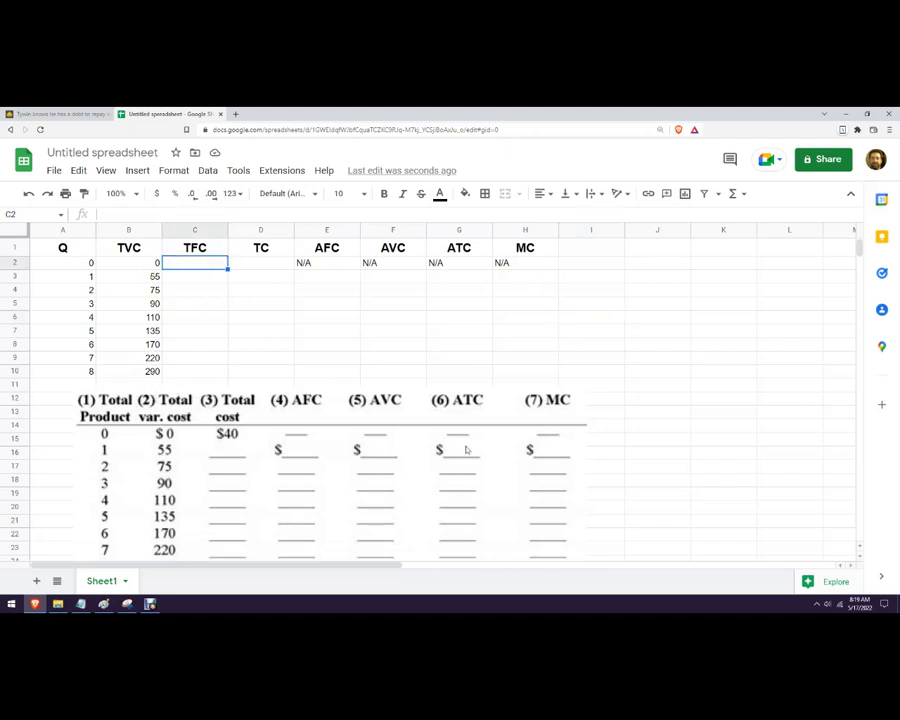
pyautogui.press('Right')
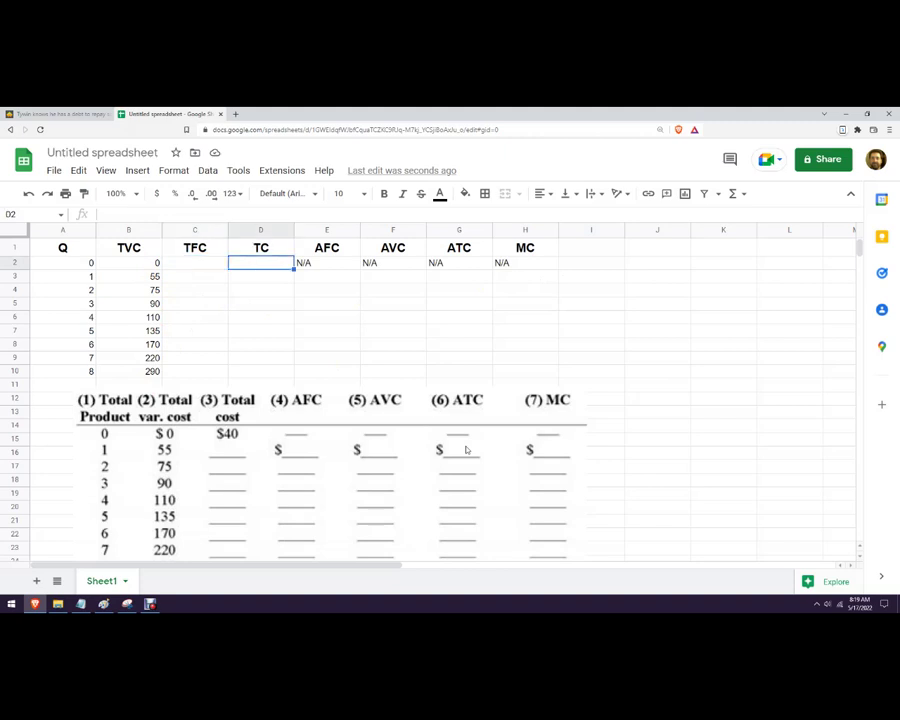
pyautogui.write('40')
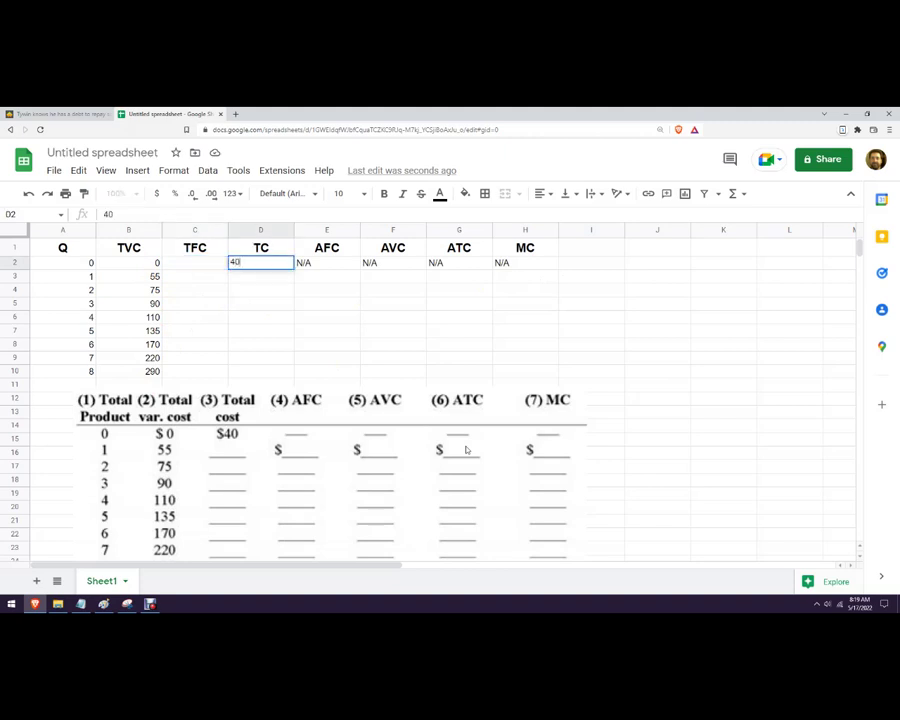
pyautogui.click(283, 303)
# - Enter 40 as the total fixed cost in C2 and fill it down through C10
pyautogui.click(200, 263)
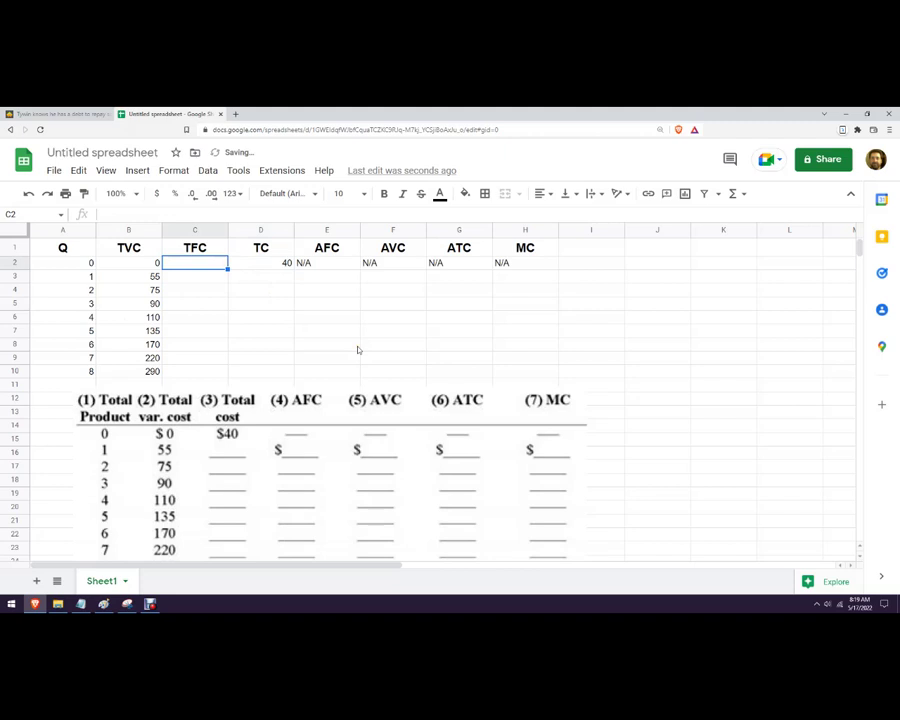
pyautogui.write('40')
pyautogui.press('Return')
pyautogui.click(195, 263)
pyautogui.moveTo(228, 270); pyautogui.dragTo(217, 372)
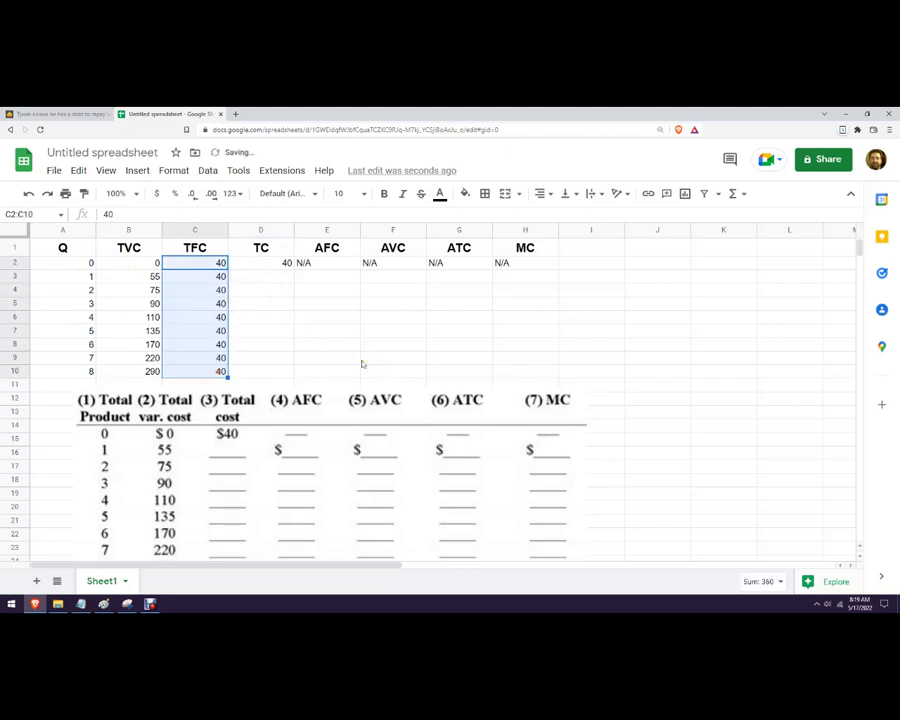
# - Calculate total cost in D3 with the formula =B3+C3 and autofill it down through D10
pyautogui.click(276, 329)
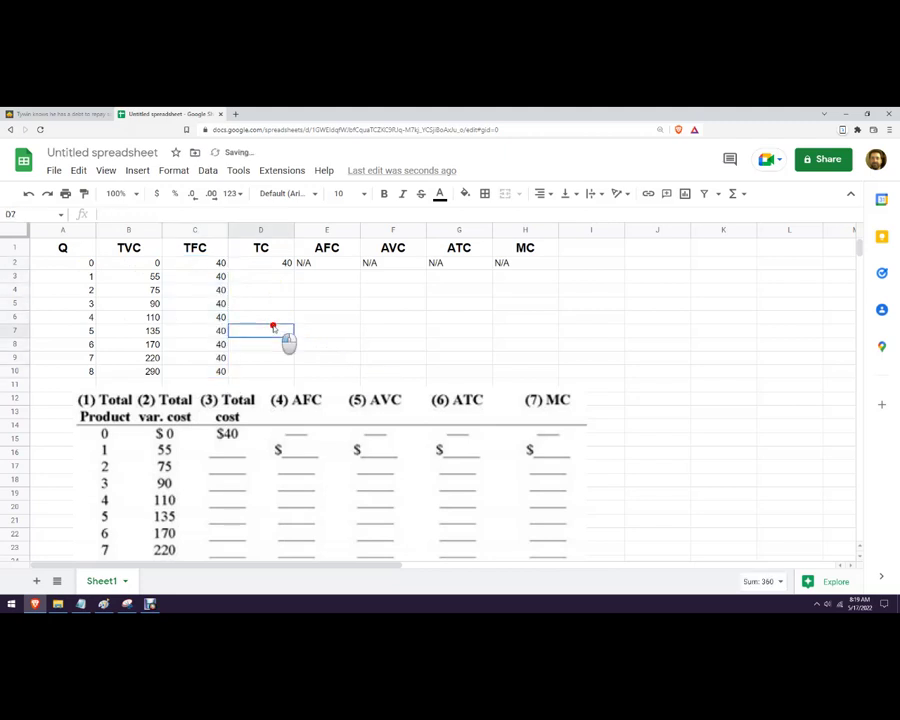
pyautogui.click(278, 274)
pyautogui.write('=')
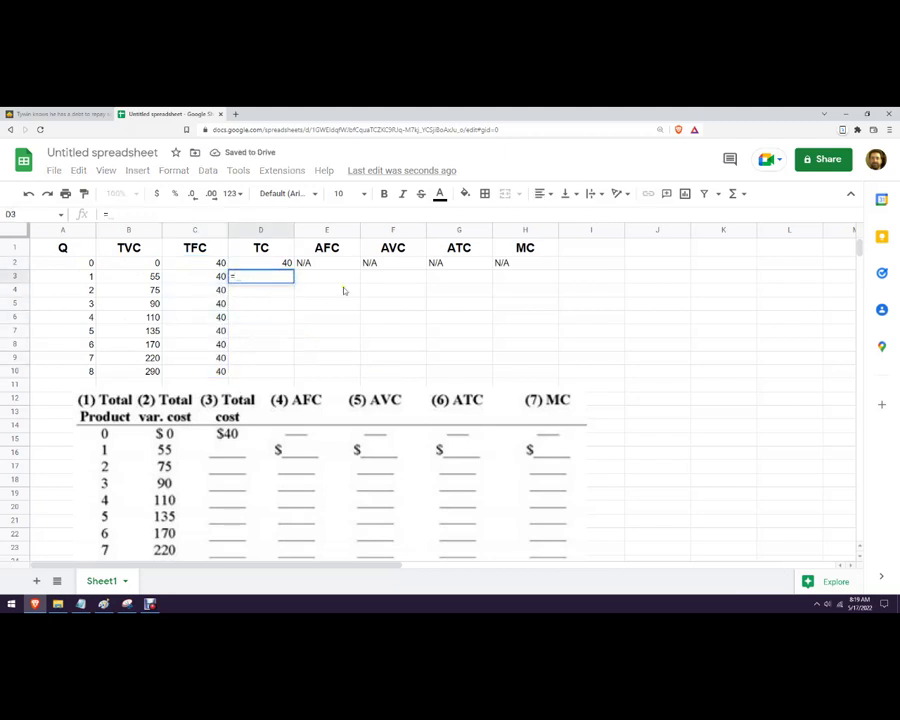
pyautogui.click(143, 277)
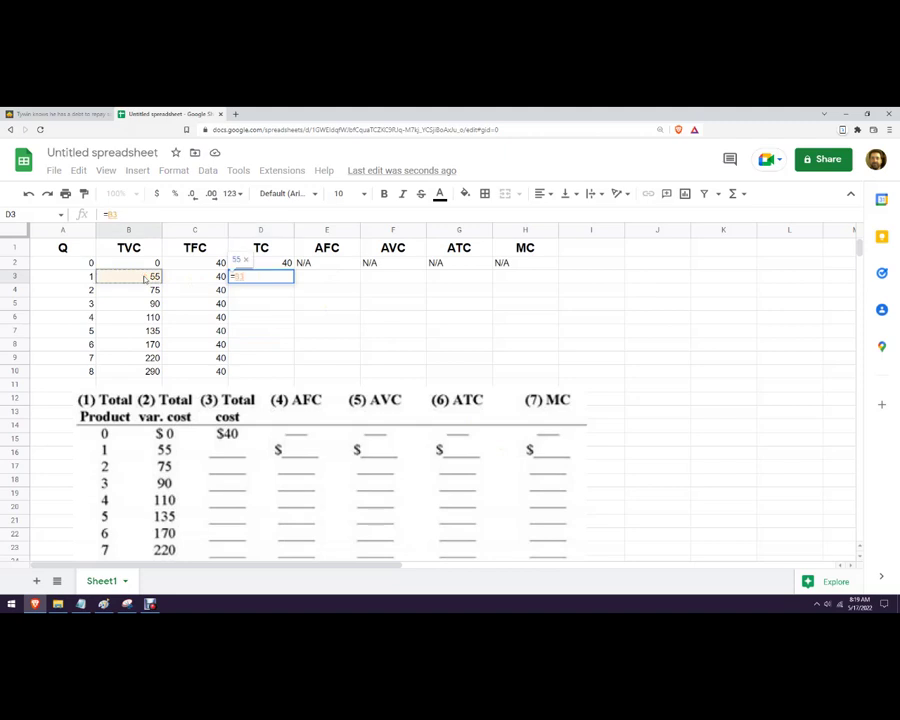
pyautogui.write('+')
pyautogui.click(178, 277)
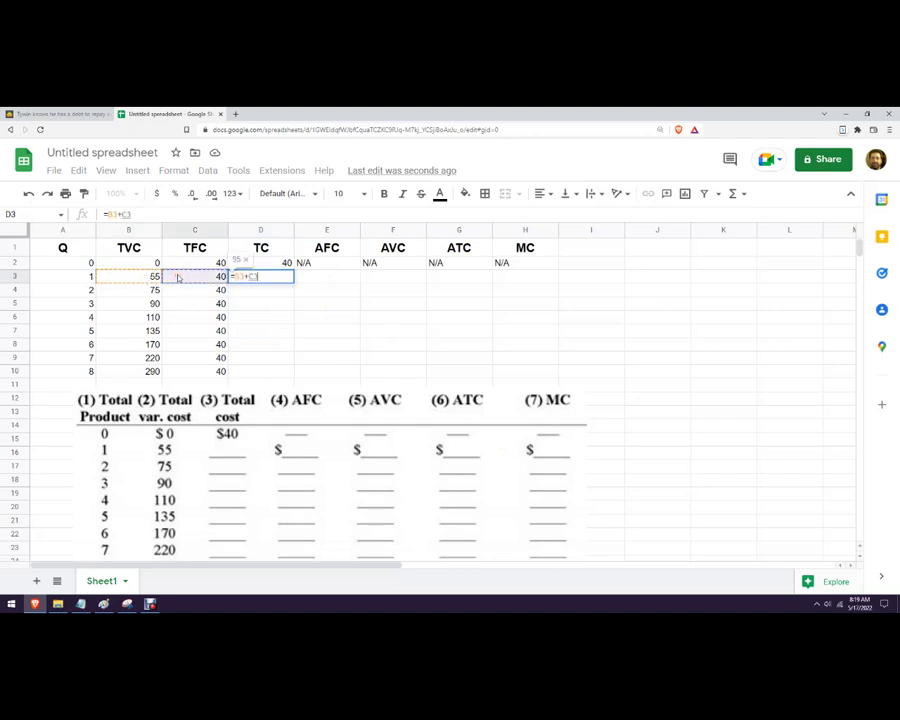
pyautogui.press('Return')
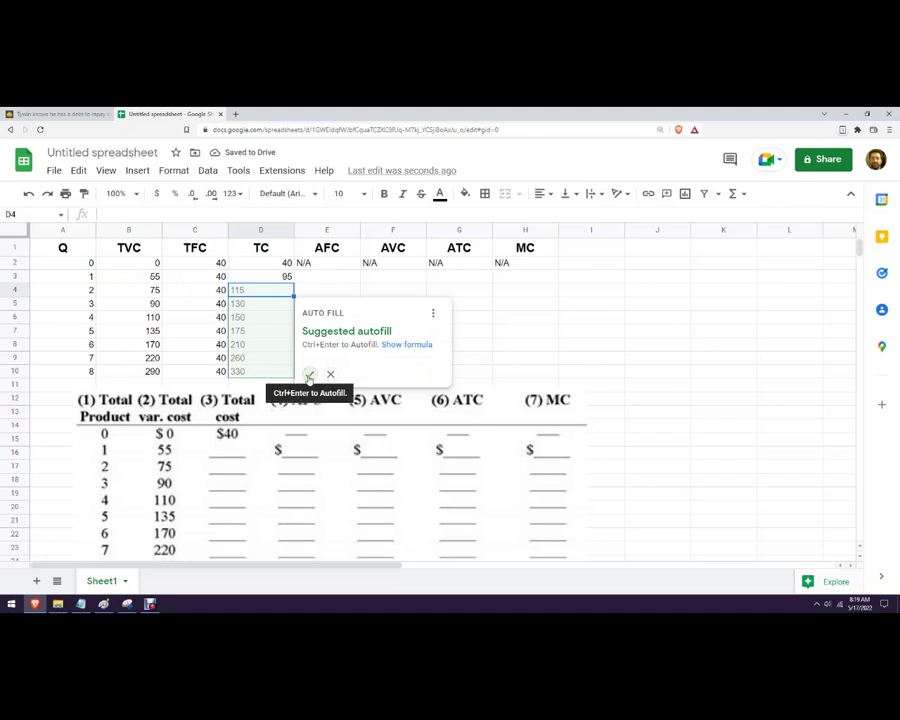
pyautogui.click(310, 375)
pyautogui.click(327, 315)
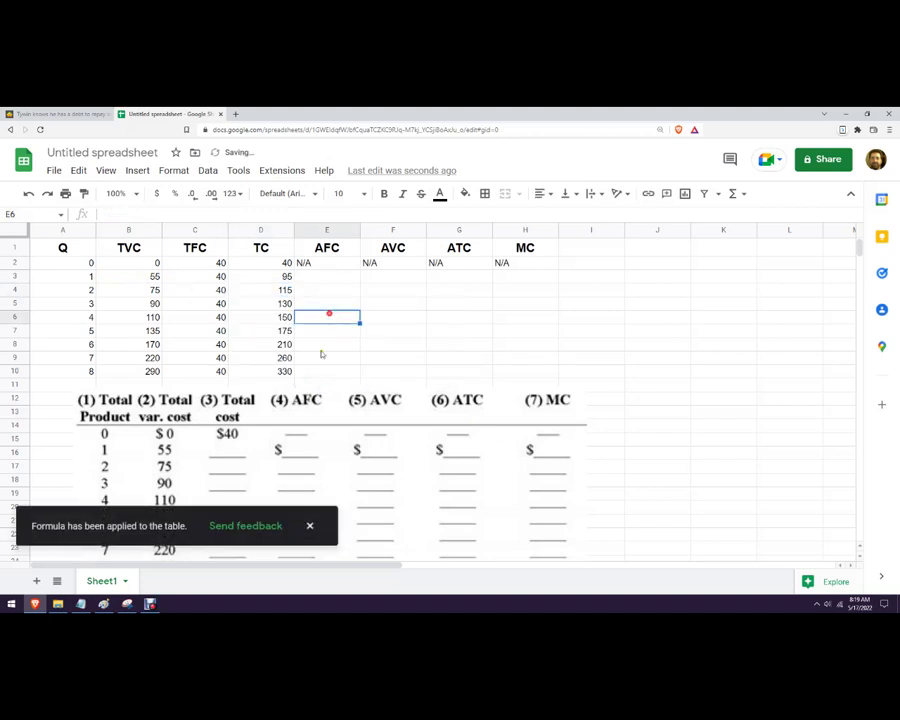
pyautogui.click(309, 527)
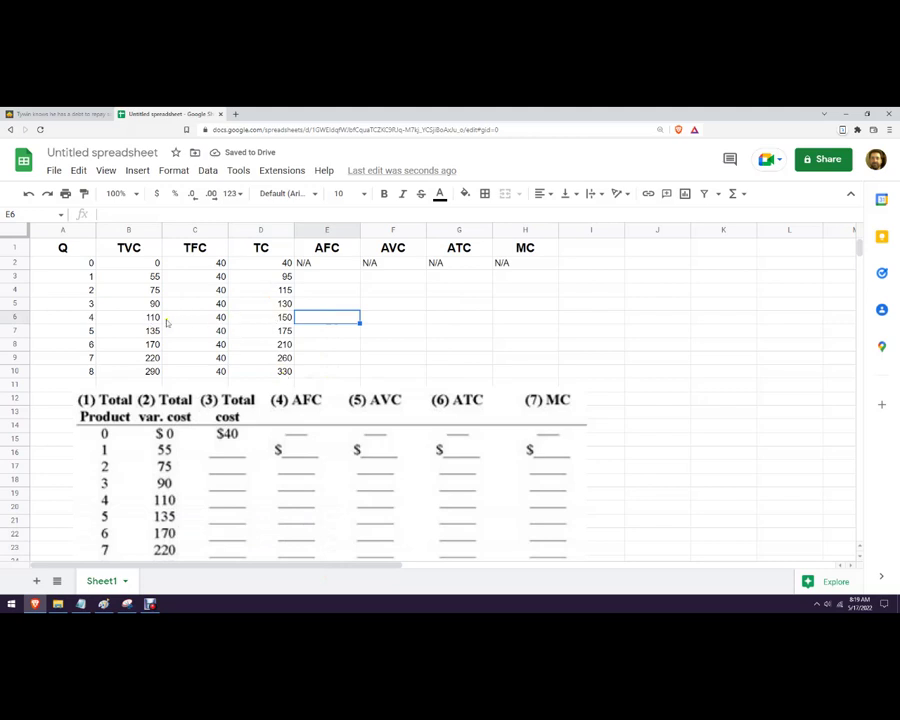
pyautogui.click(343, 277)
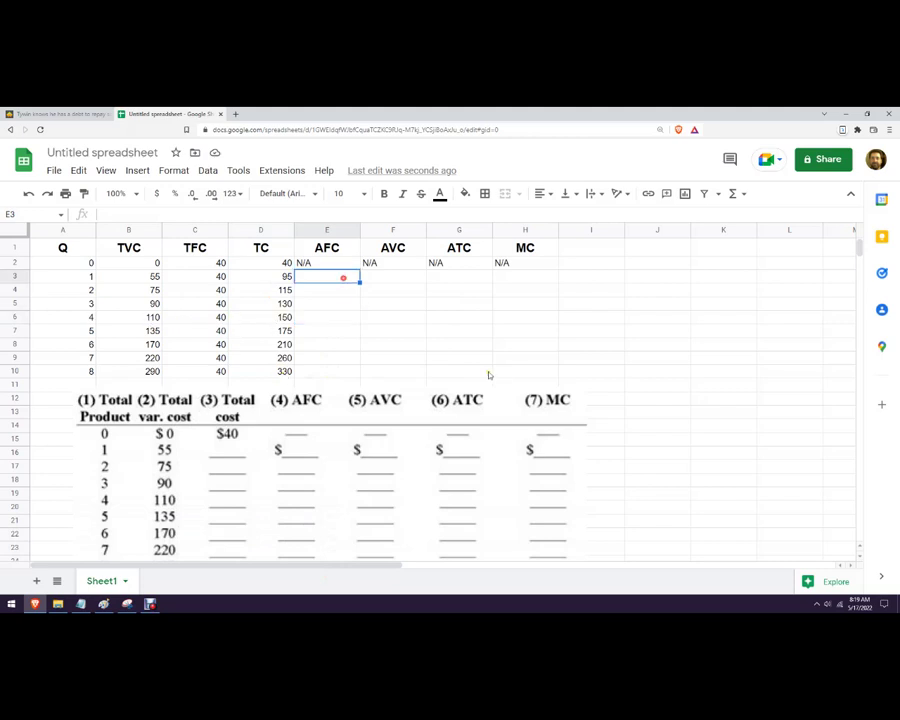
pyautogui.write('=')
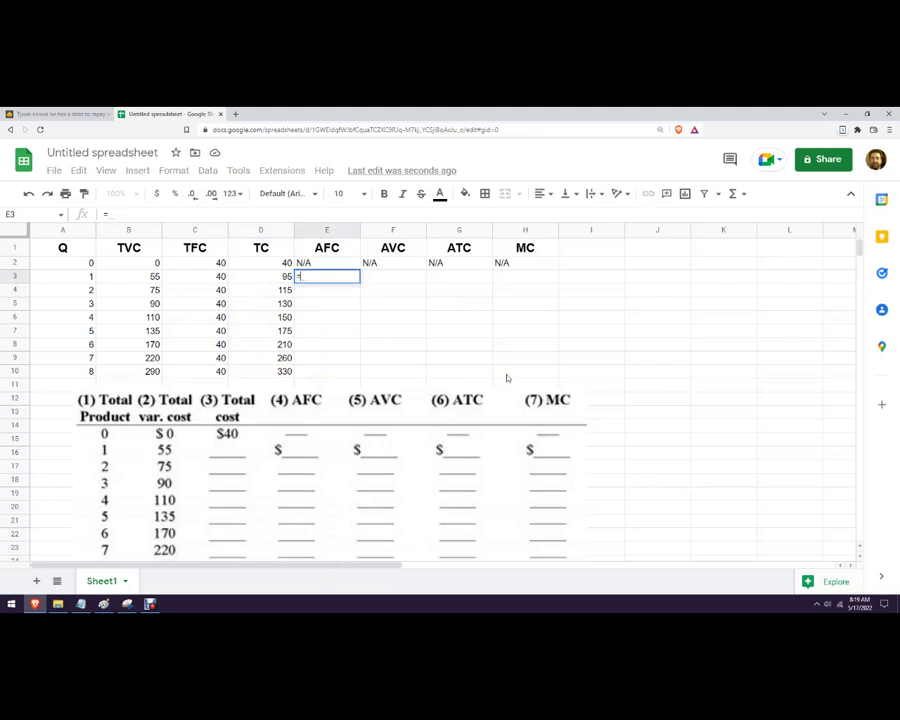
pyautogui.press('Escape')
pyautogui.click(270, 277)
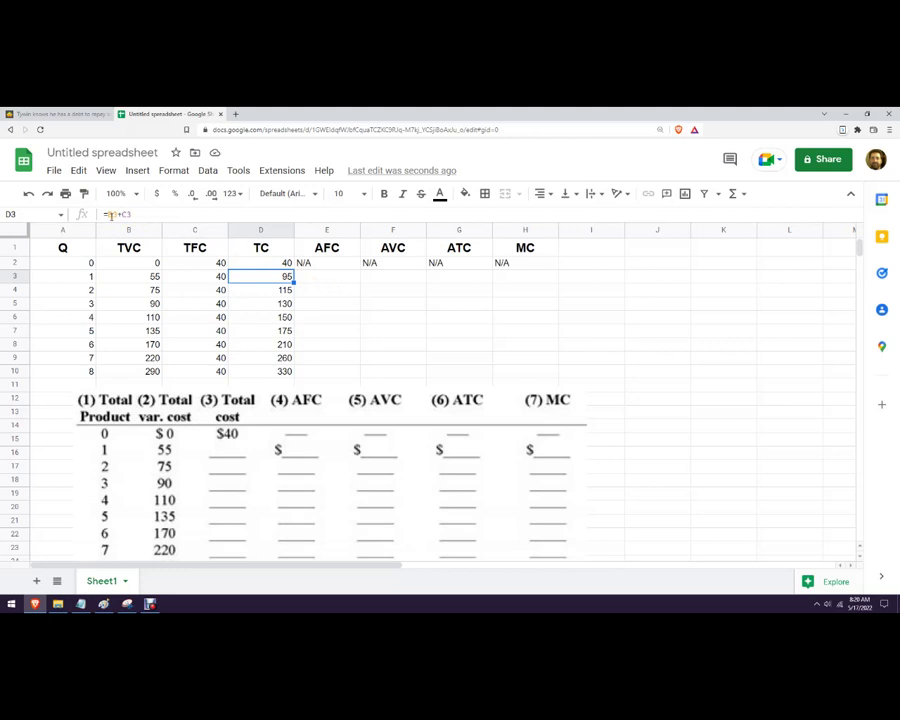
# - Calculate average fixed cost in E3 with =C3/A3, decline the suggested autofill, and fill the formula down through E10
pyautogui.click(333, 276)
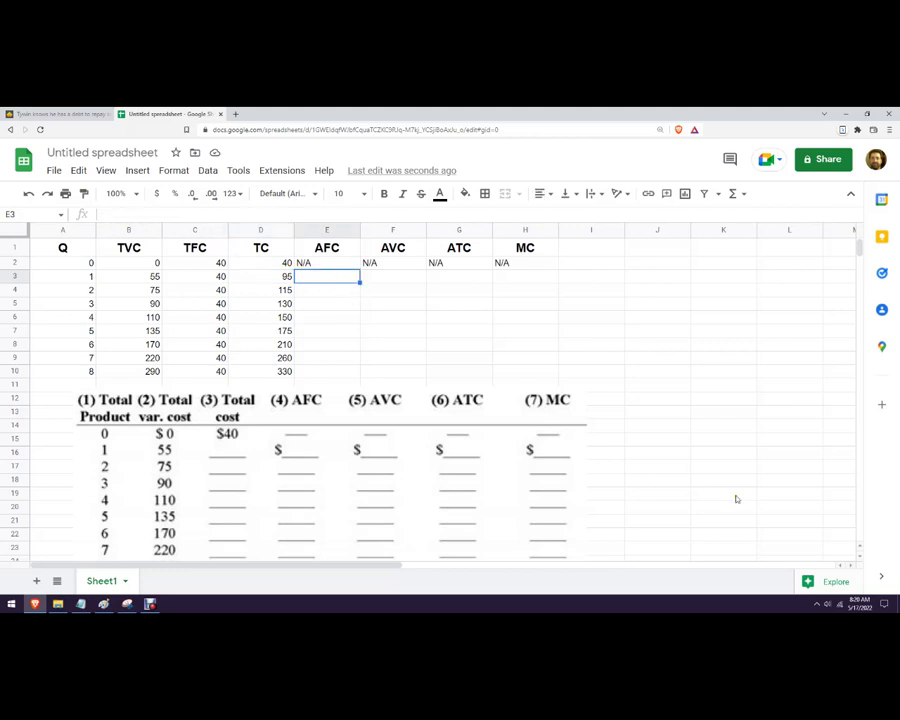
pyautogui.write('=')
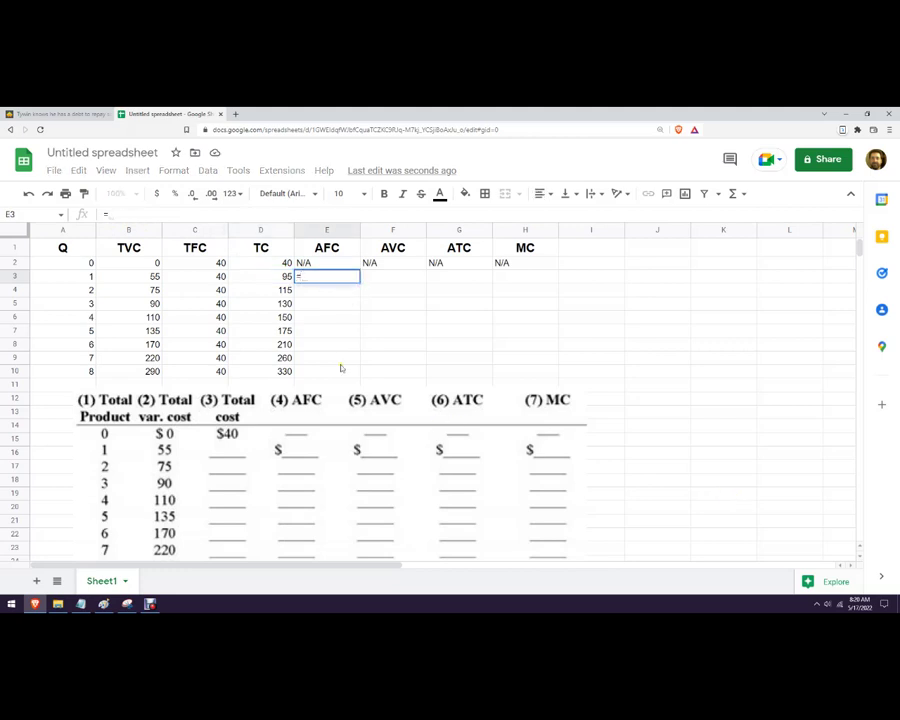
pyautogui.click(213, 277)
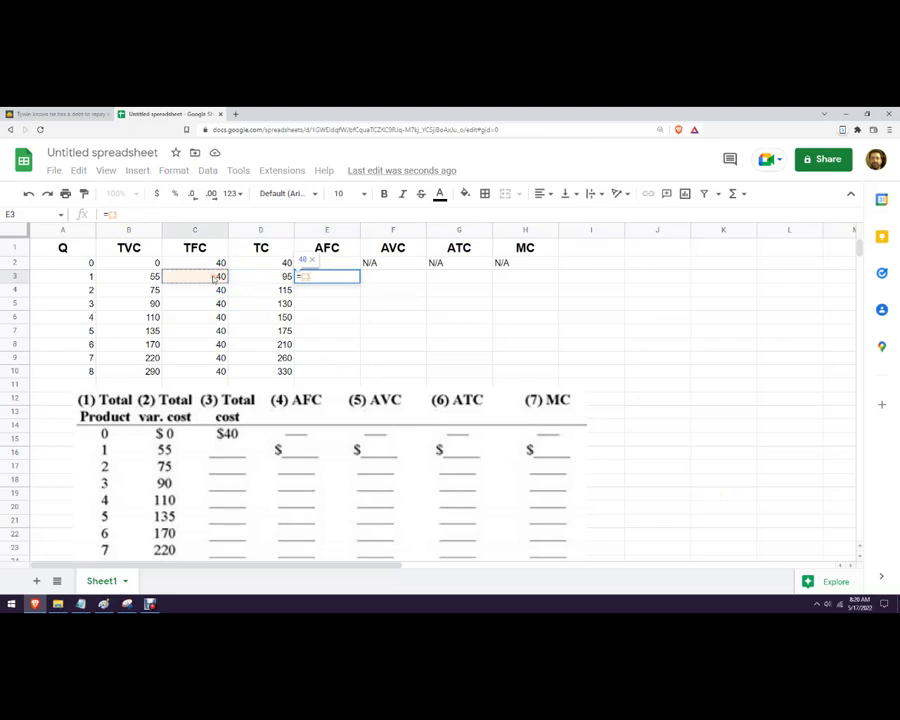
pyautogui.write('/')
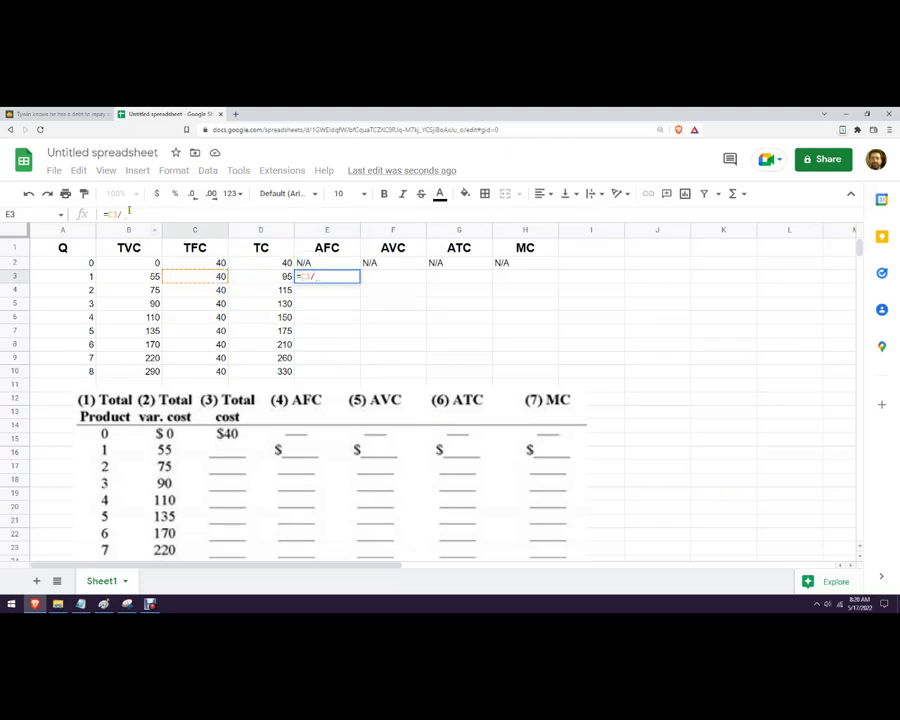
pyautogui.click(78, 278)
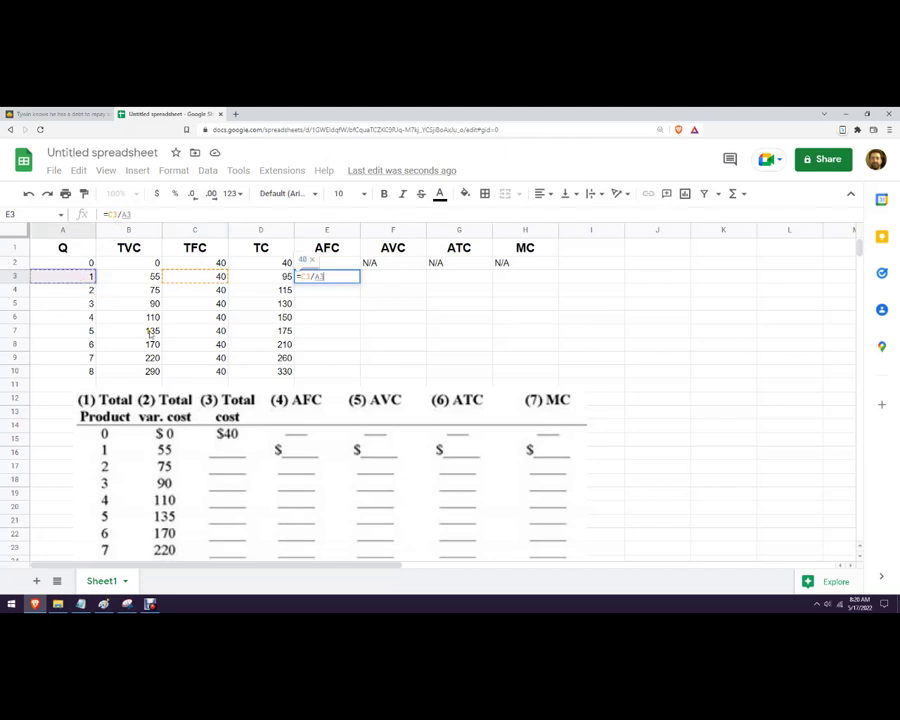
pyautogui.press('Return')
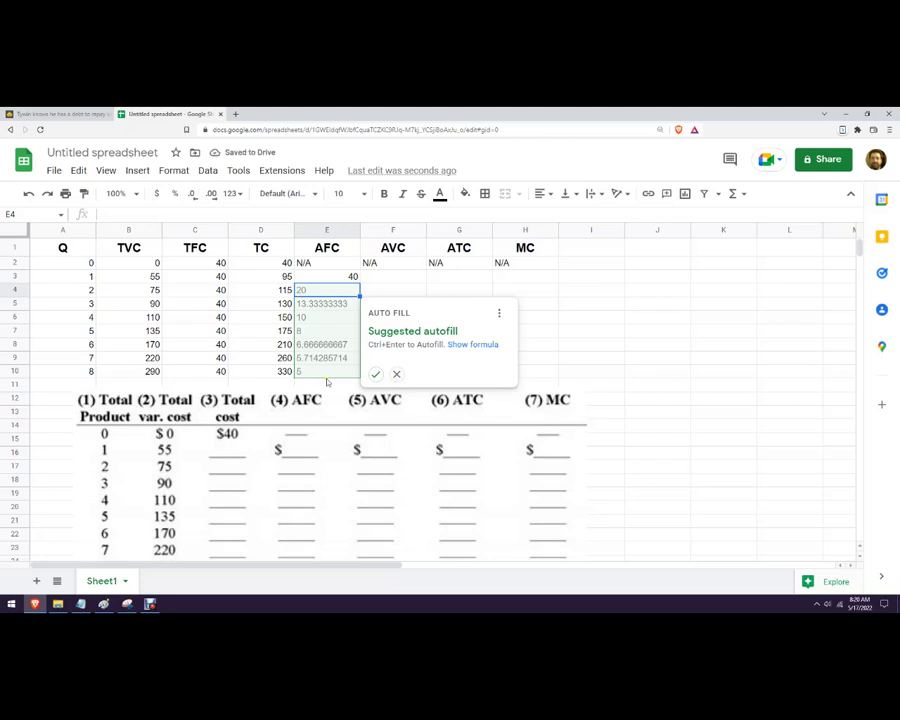
pyautogui.click(396, 374)
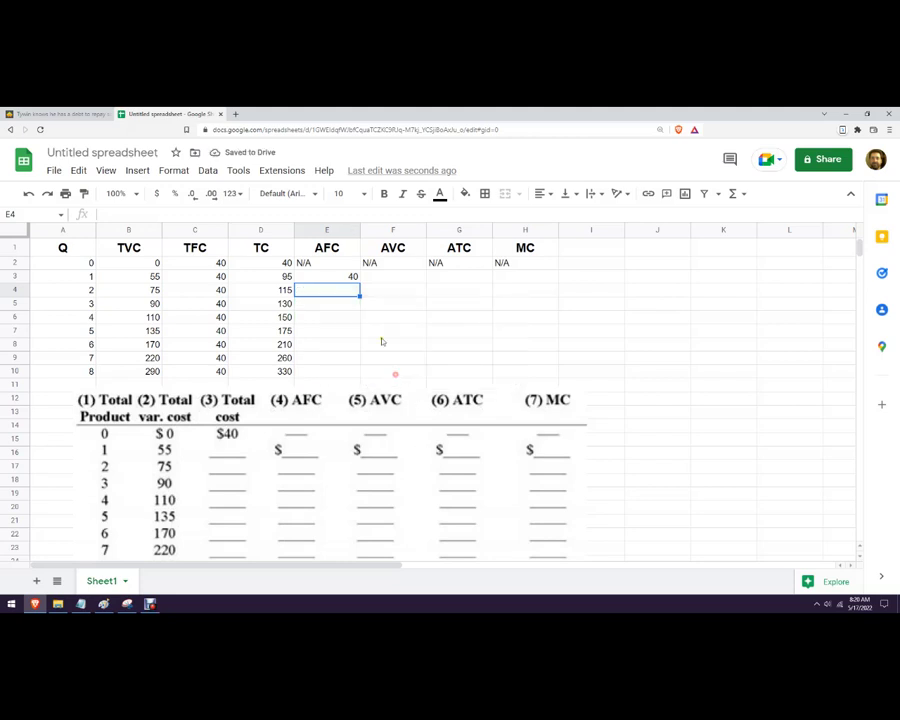
pyautogui.click(341, 277)
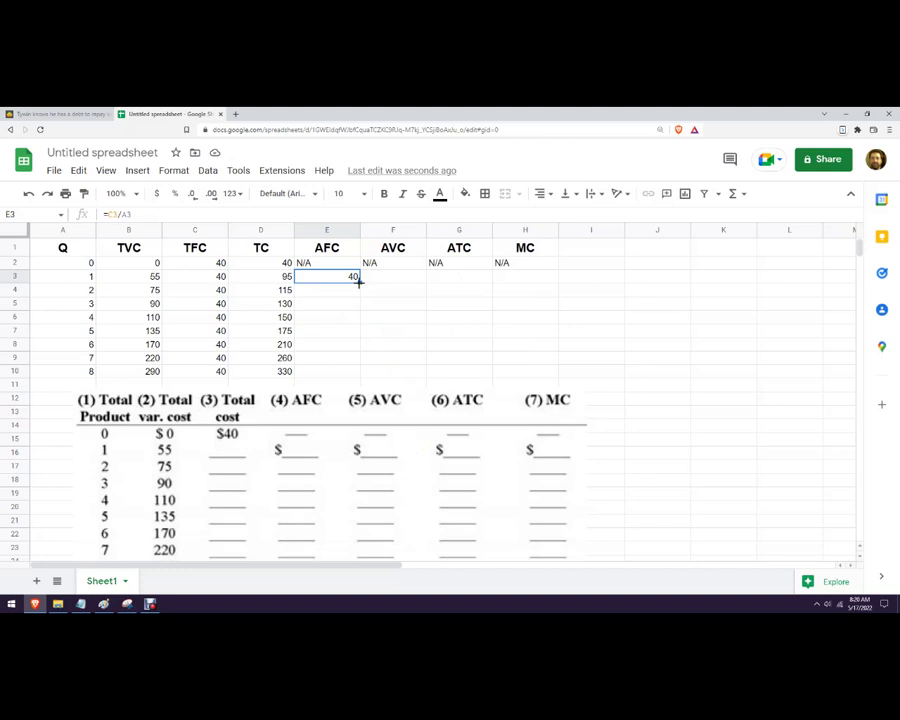
pyautogui.moveTo(358, 282); pyautogui.dragTo(357, 377)
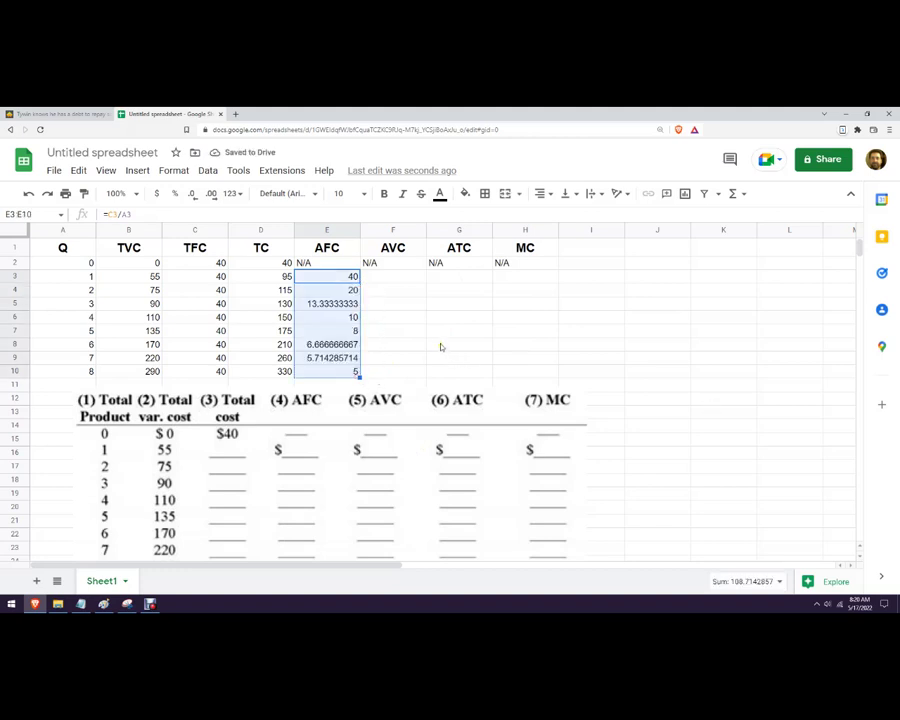
pyautogui.click(442, 344)
# - Format the cost cells B3 through H10 as dollar currency
pyautogui.moveTo(258, 278); pyautogui.dragTo(506, 372)
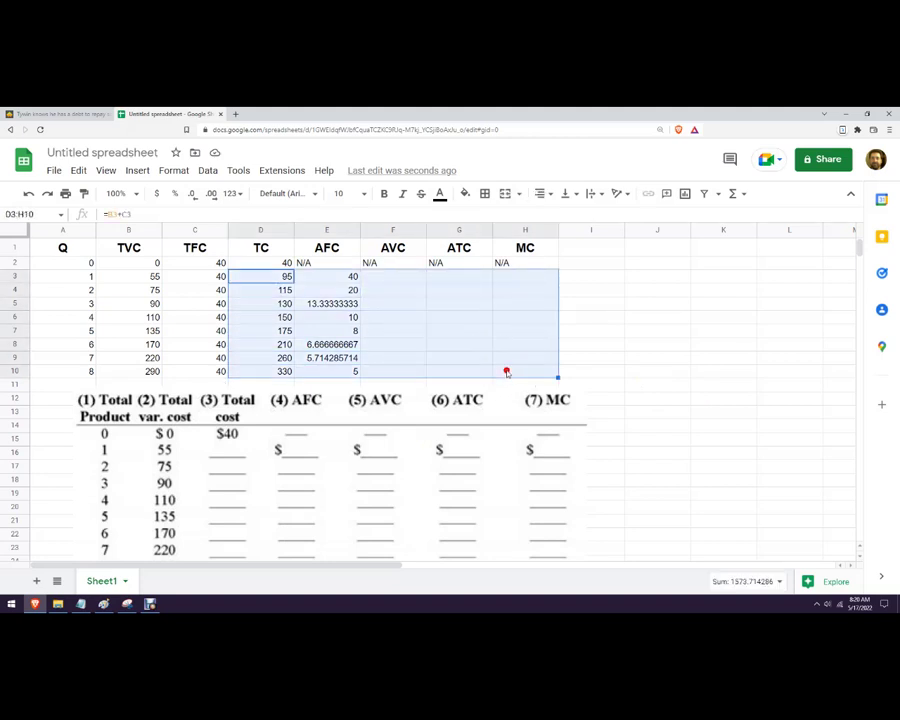
pyautogui.click(657, 303)
pyautogui.moveTo(150, 276); pyautogui.dragTo(500, 370)
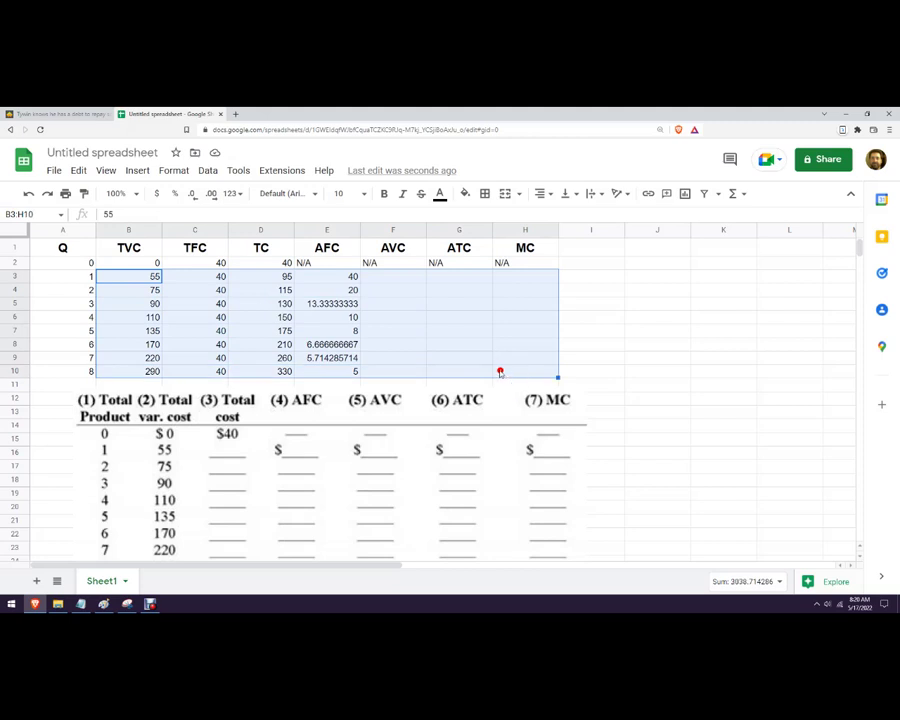
pyautogui.click(157, 193)
pyautogui.click(600, 344)
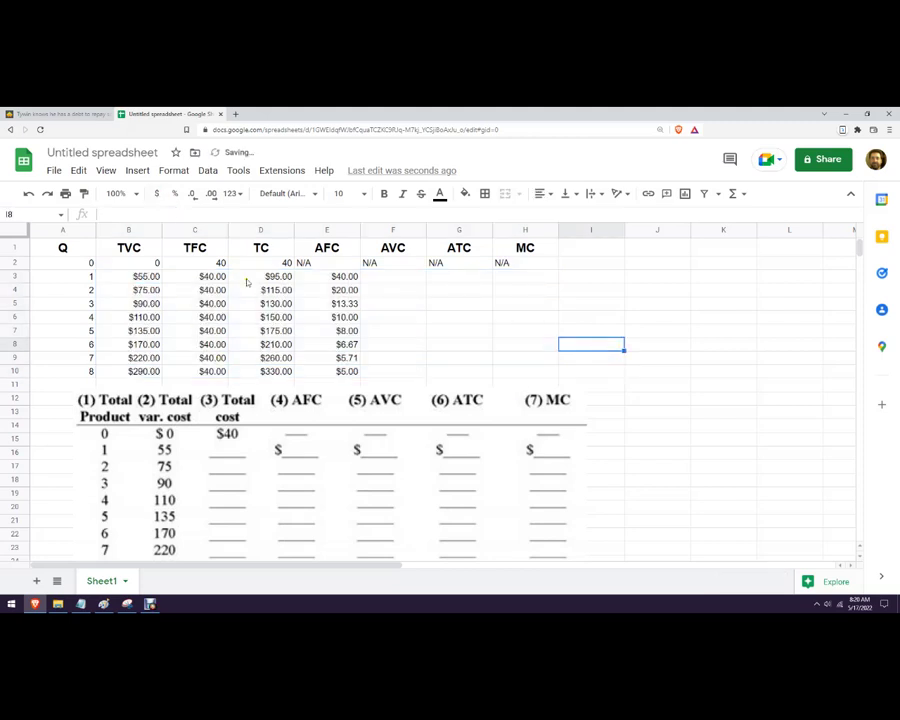
# - Calculate average variable cost in F3 with the formula =B3/A3 and autofill it down through F10
pyautogui.click(384, 279)
pyautogui.write('=')
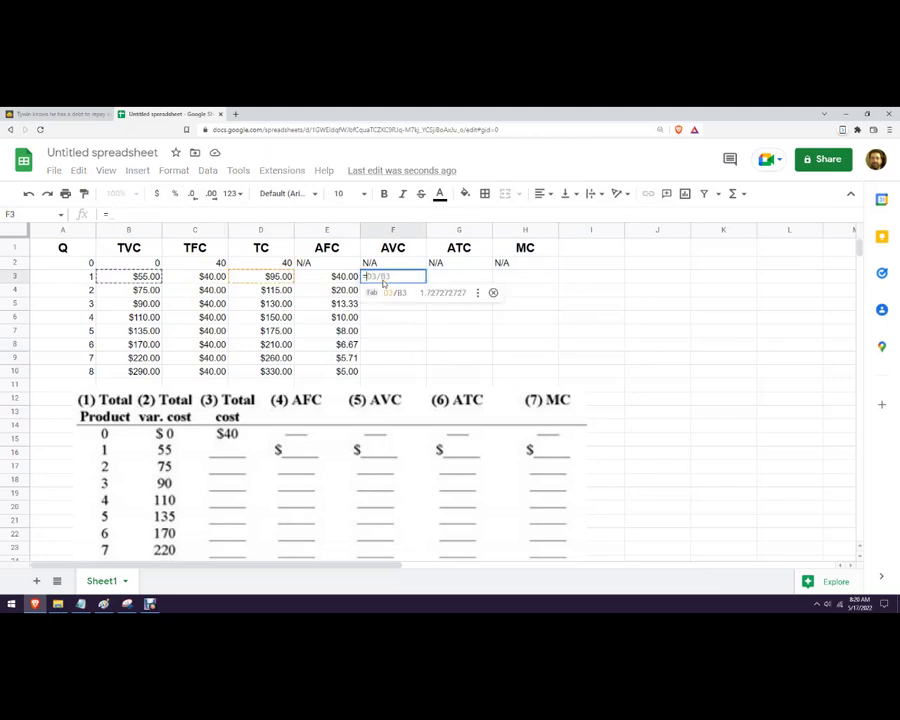
pyautogui.click(131, 279)
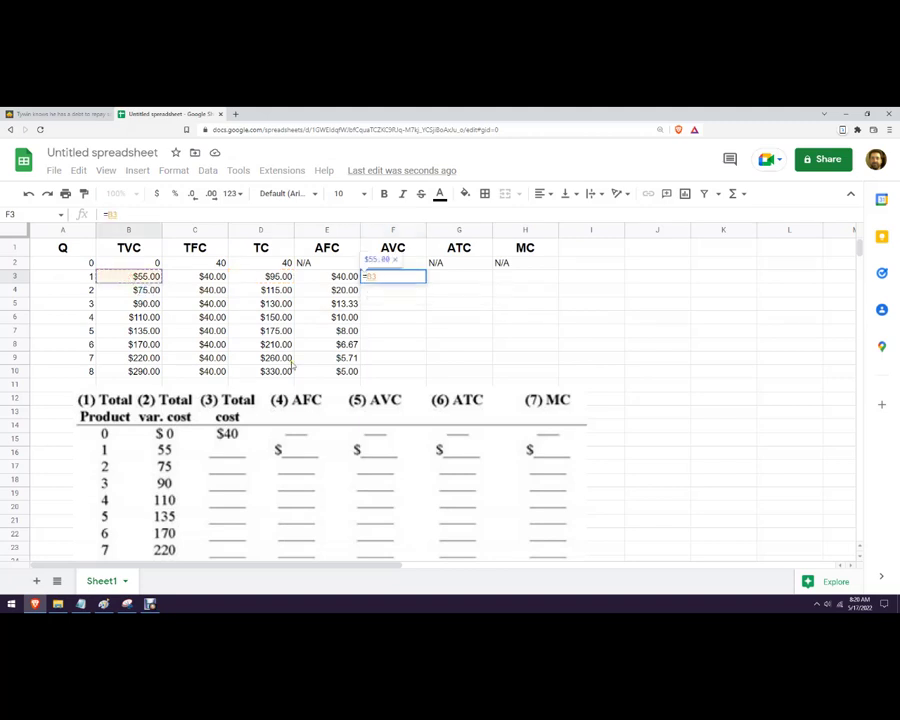
pyautogui.write('/')
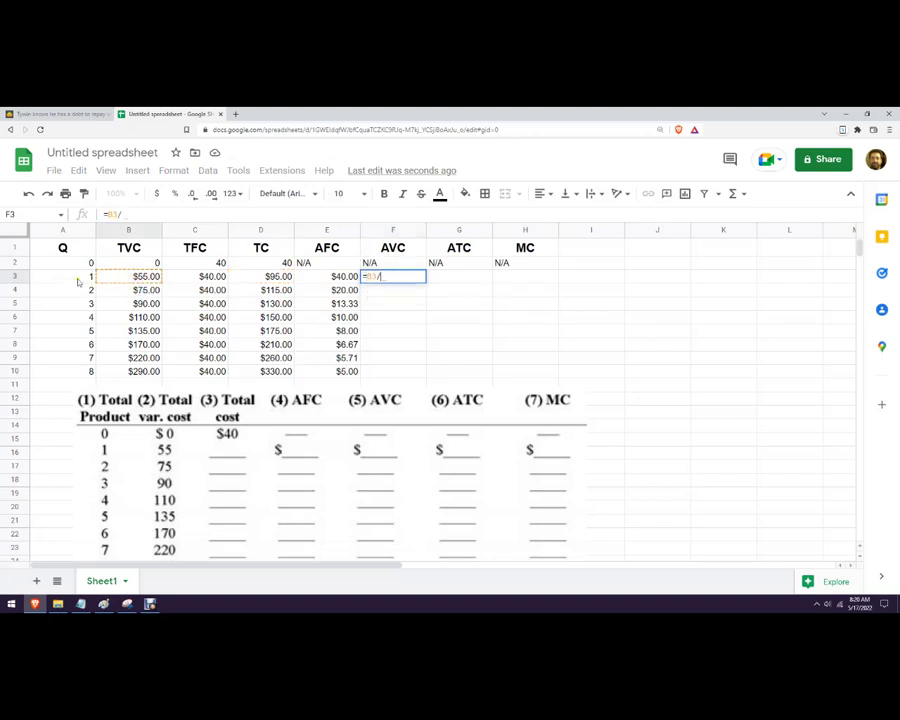
pyautogui.click(77, 278)
pyautogui.press('Return')
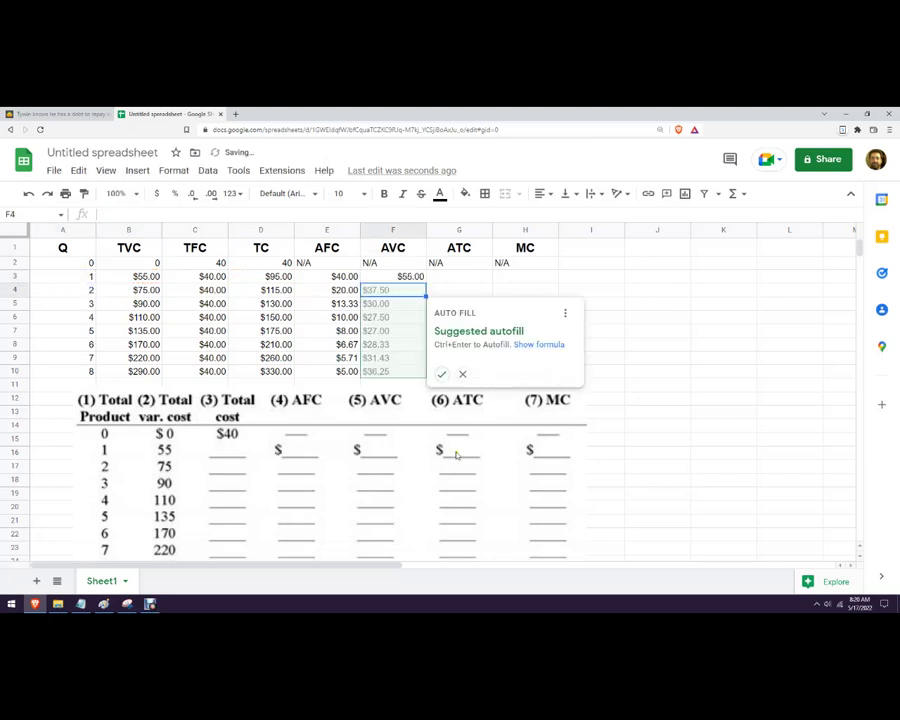
pyautogui.click(446, 373)
pyautogui.click(478, 359)
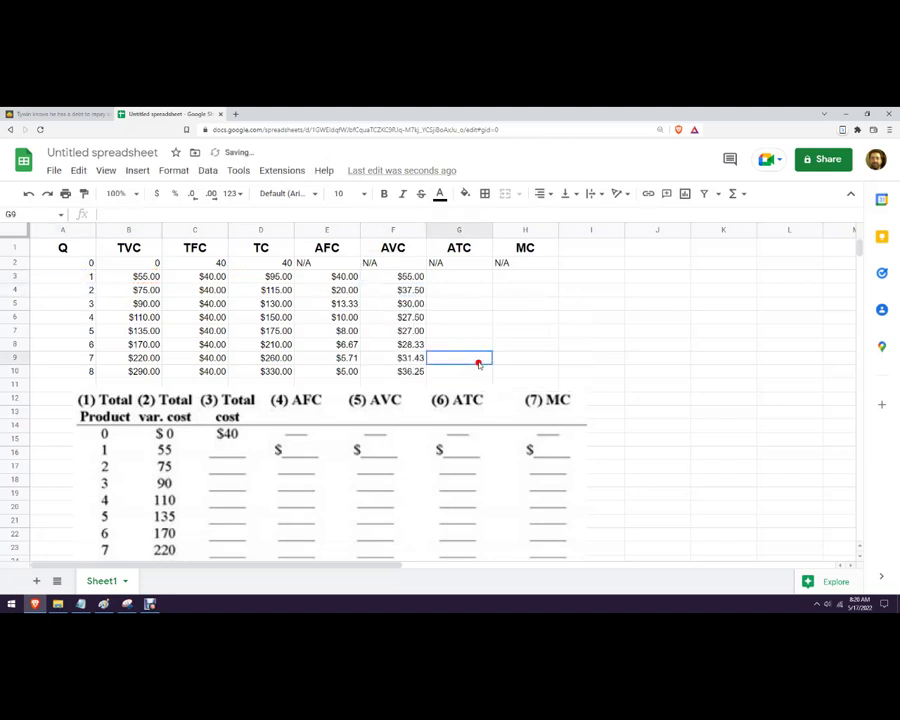
# - Calculate average total cost in G3 with the formula =D3/A3 and autofill it down through G10
pyautogui.click(476, 276)
pyautogui.write('=')
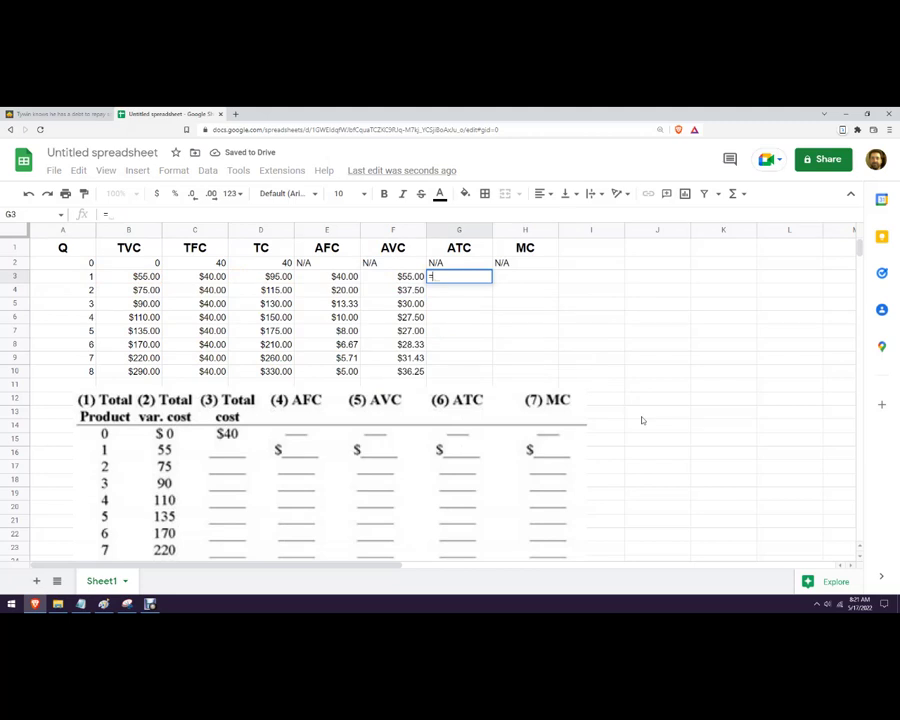
pyautogui.click(281, 277)
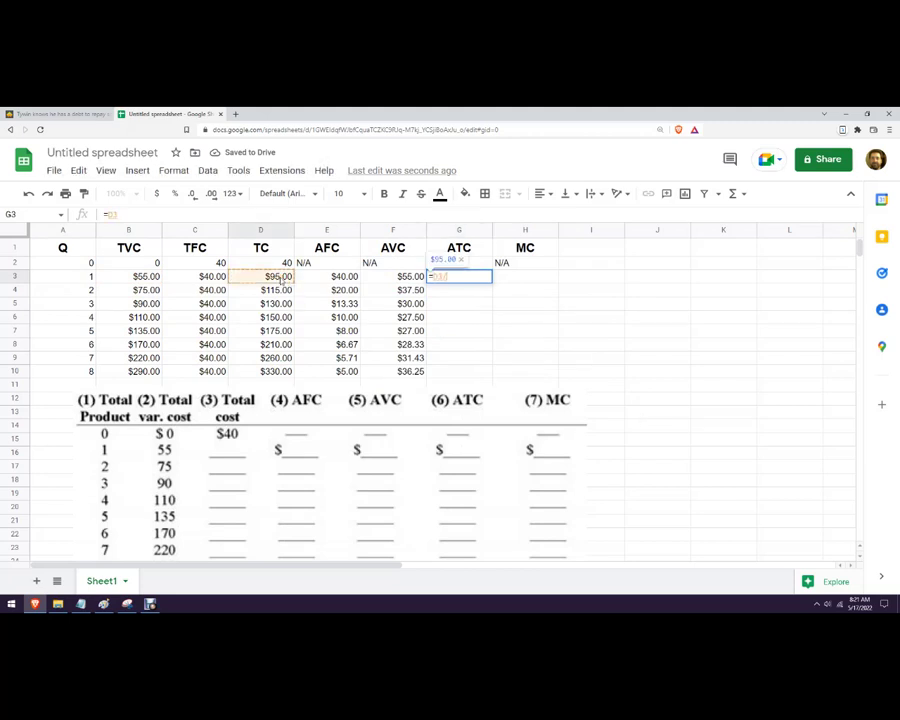
pyautogui.write('/')
pyautogui.click(69, 277)
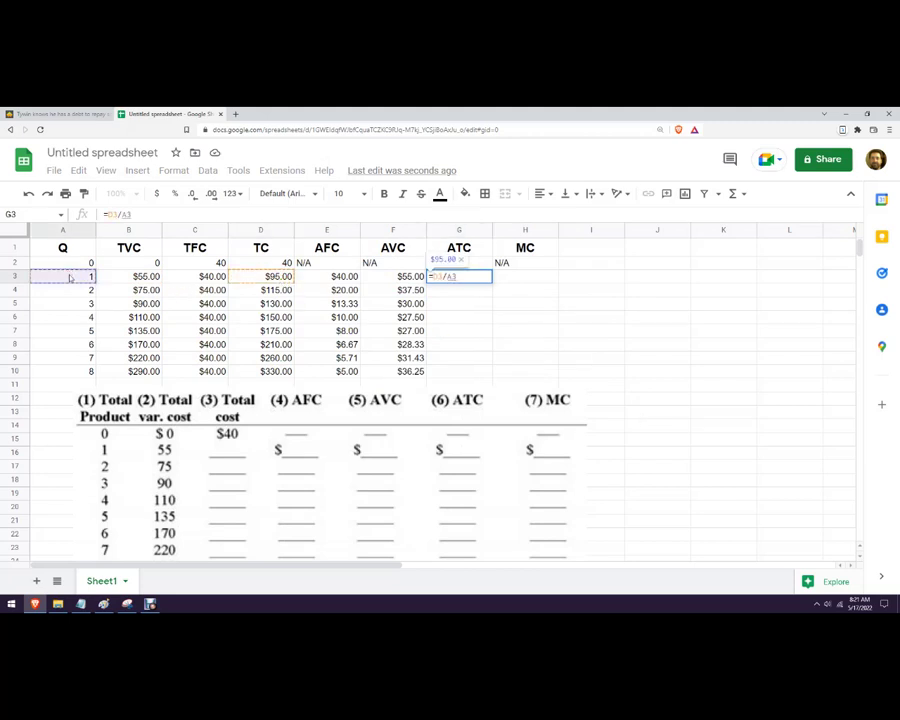
pyautogui.press('Return')
pyautogui.click(508, 374)
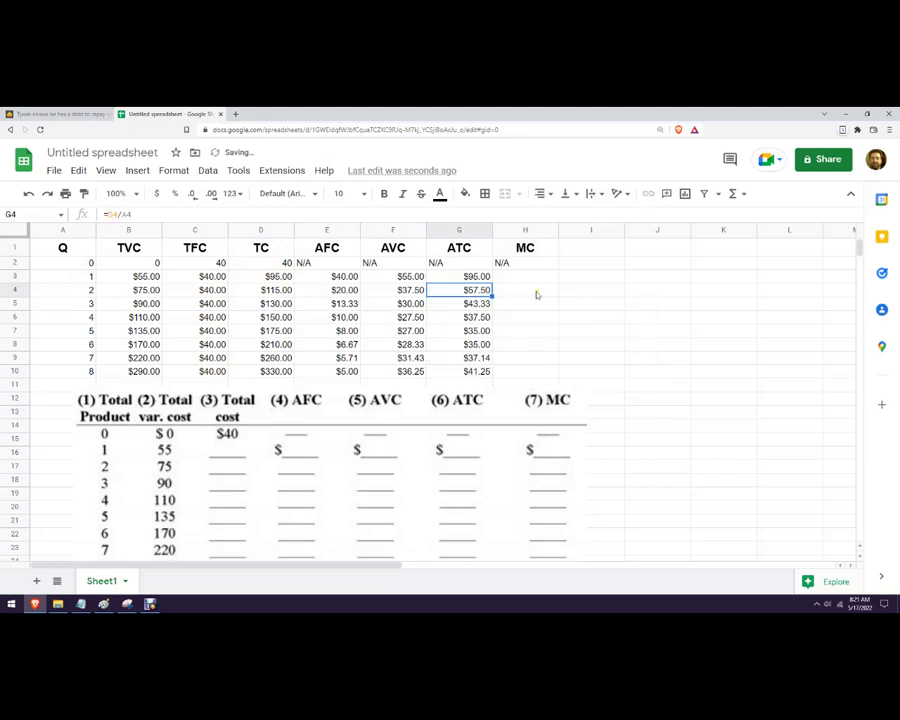
# - Begin the marginal cost formula in H3 with the parenthesised change in total cost, =(D3-D2)
pyautogui.click(533, 280)
pyautogui.write('=')
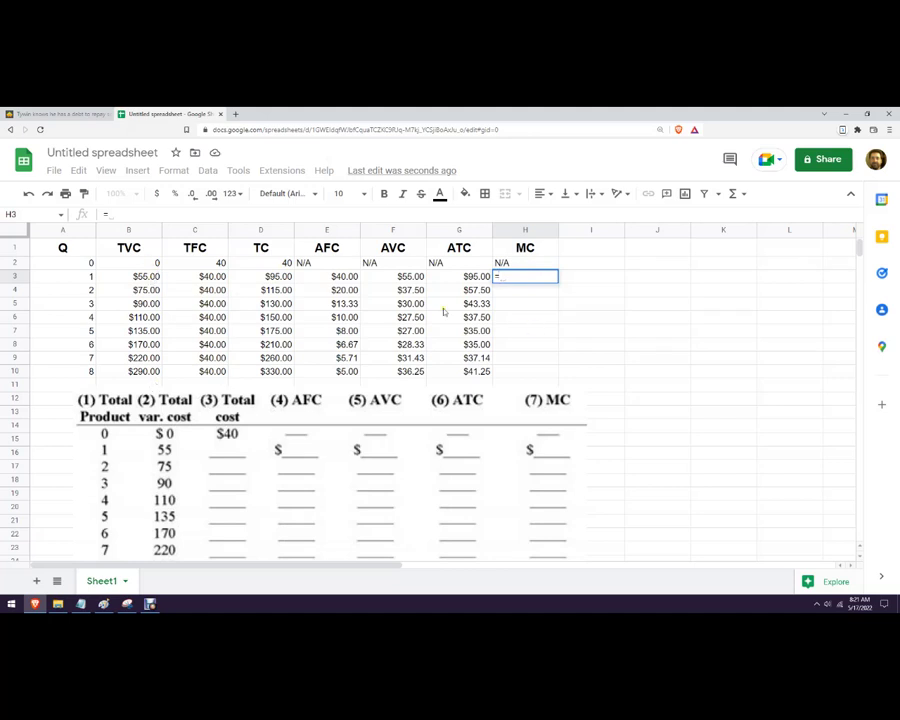
pyautogui.click(270, 277)
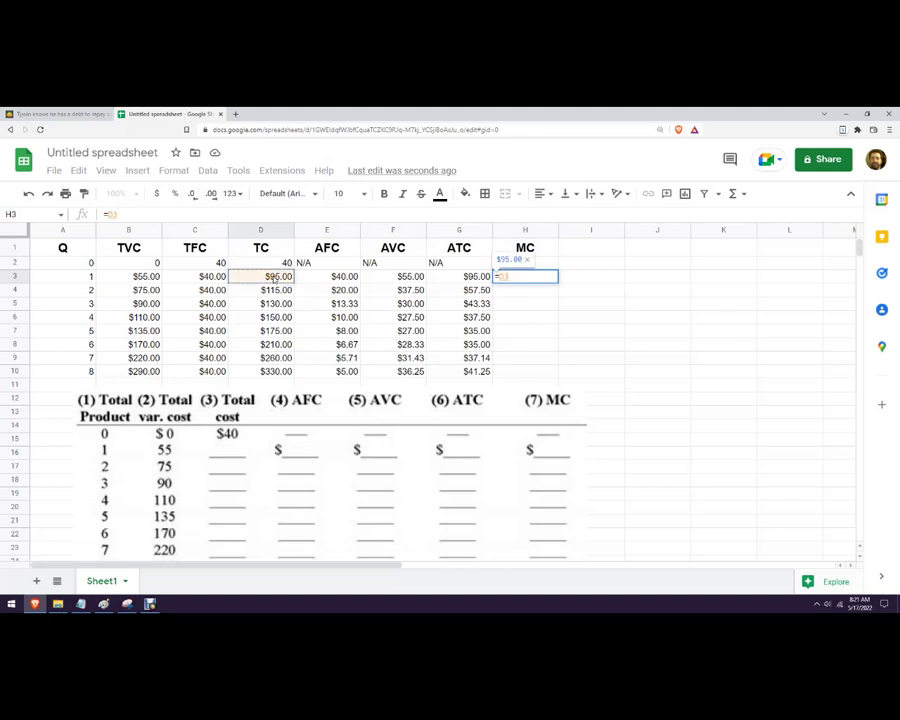
pyautogui.write('-')
pyautogui.click(272, 262)
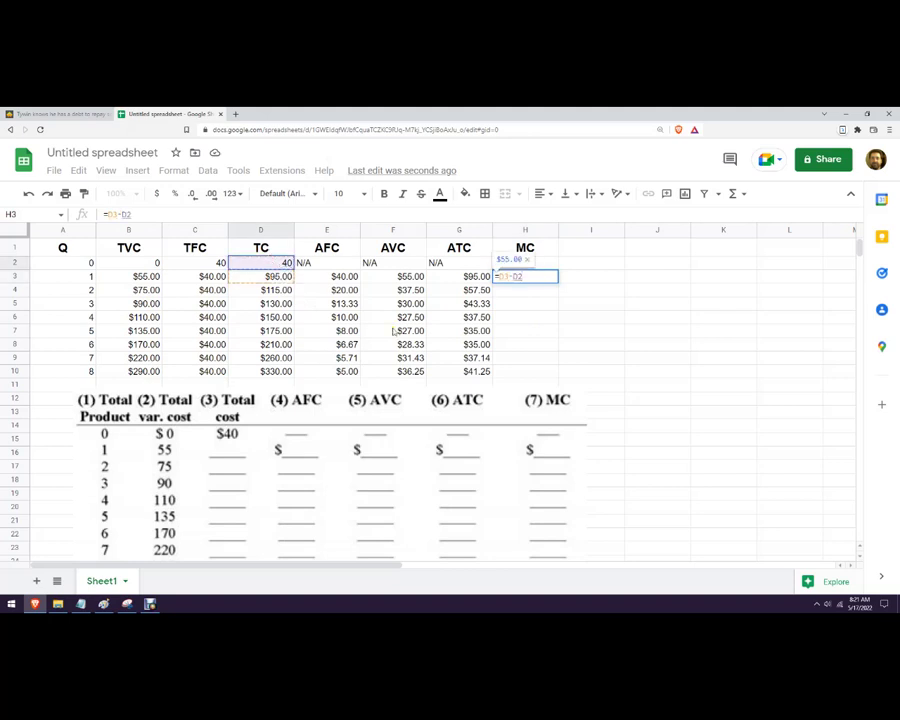
pyautogui.click(498, 277)
pyautogui.write('(')
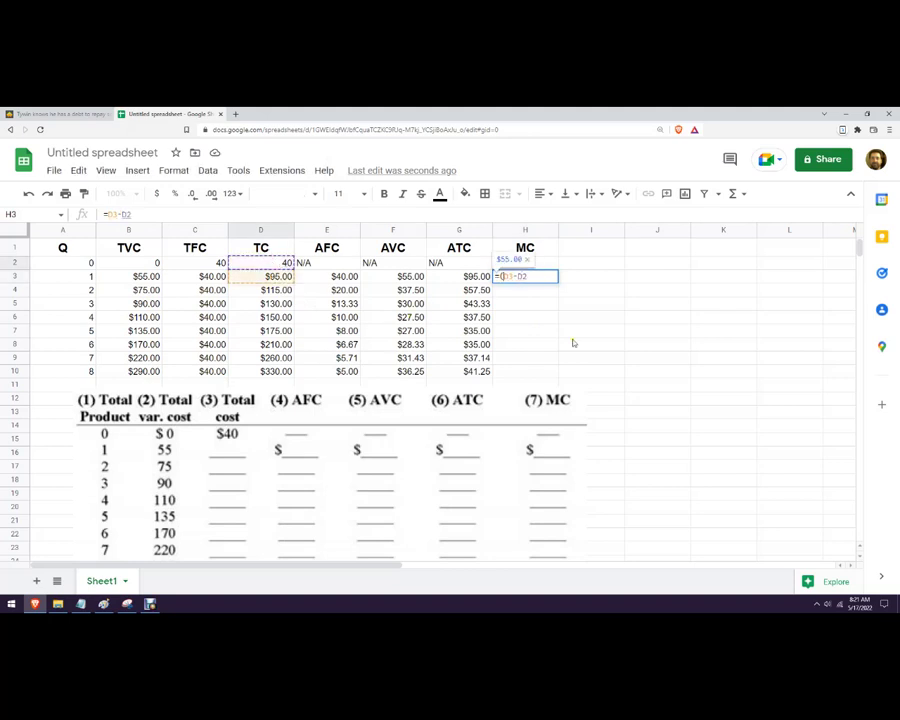
pyautogui.click(534, 276)
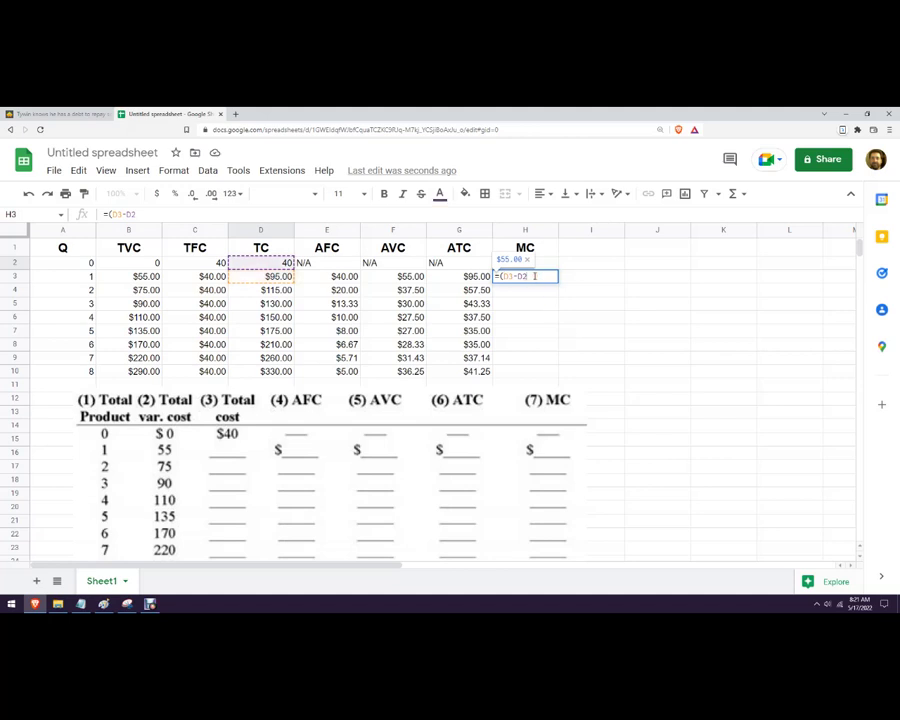
pyautogui.write(')')
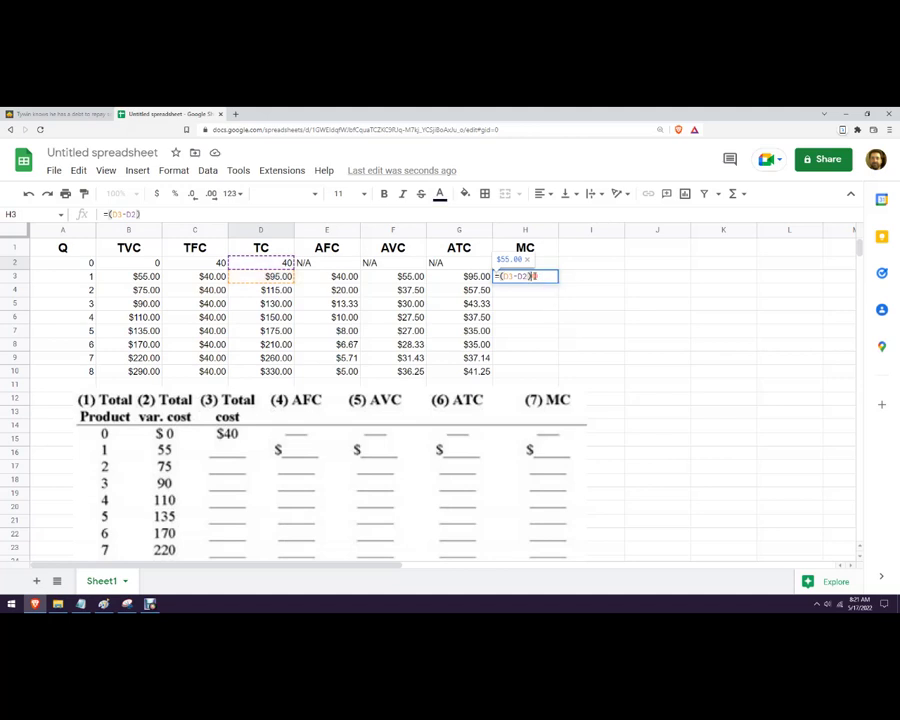
# - Complete the H3 marginal cost formula as =(D3-D2)/(A3-A2) and autofill it down through H10
pyautogui.write('/')
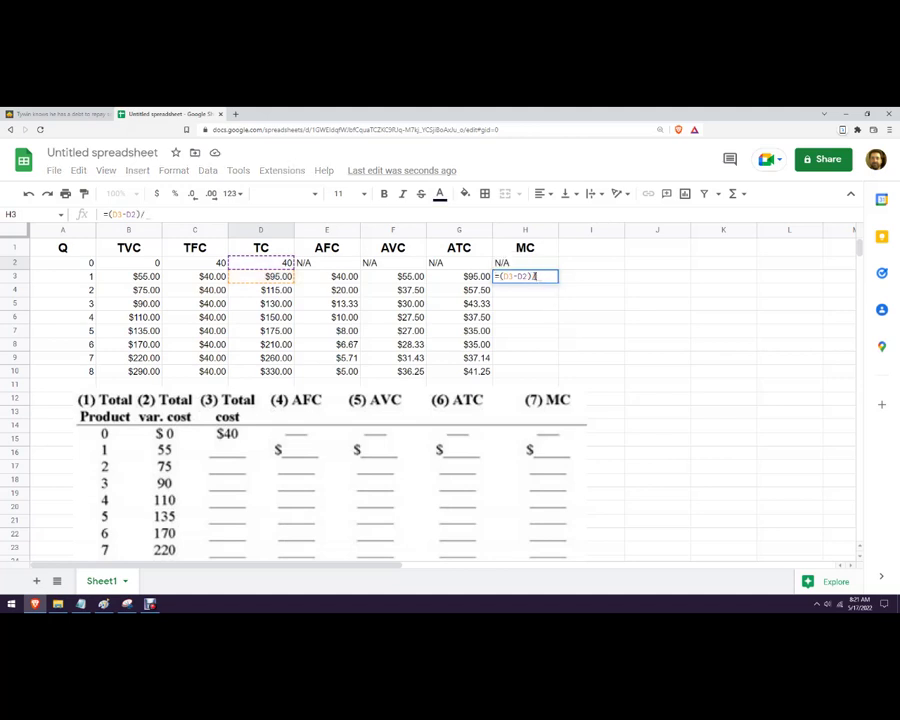
pyautogui.click(79, 278)
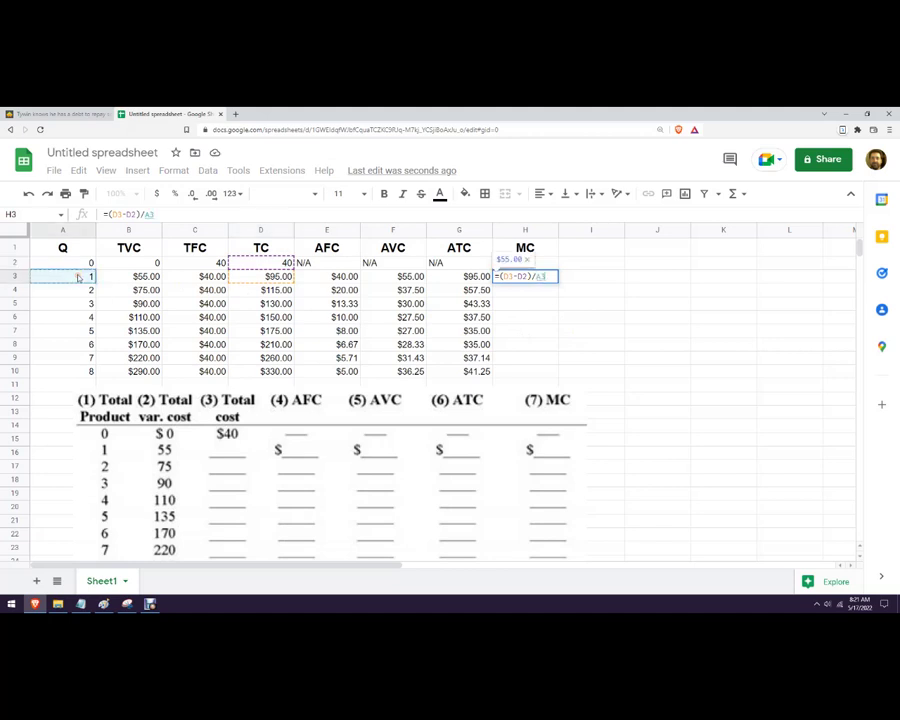
pyautogui.write('-')
pyautogui.click(79, 254)
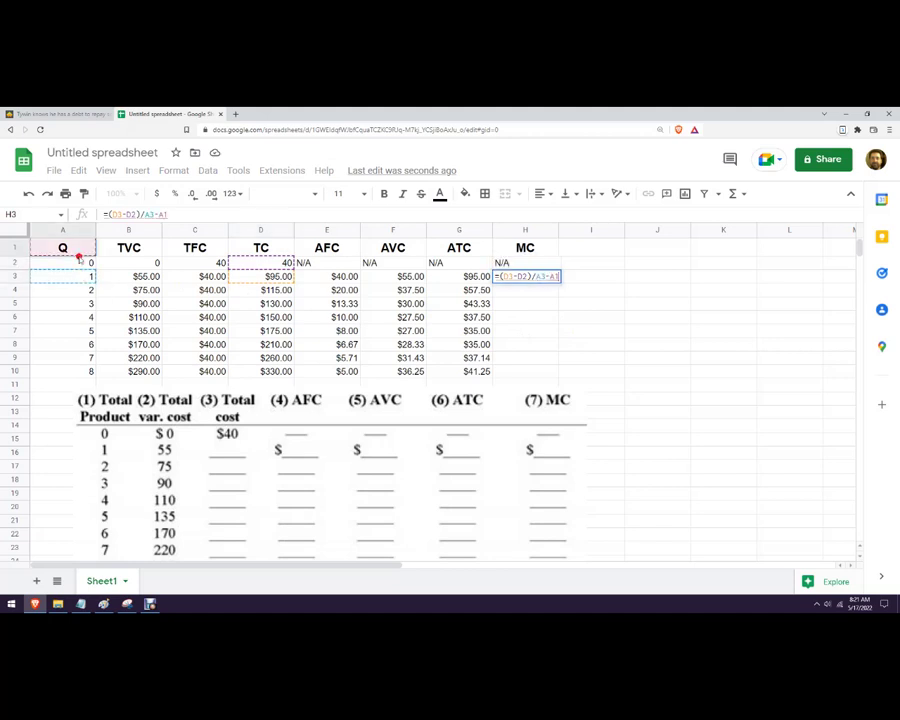
pyautogui.click(80, 262)
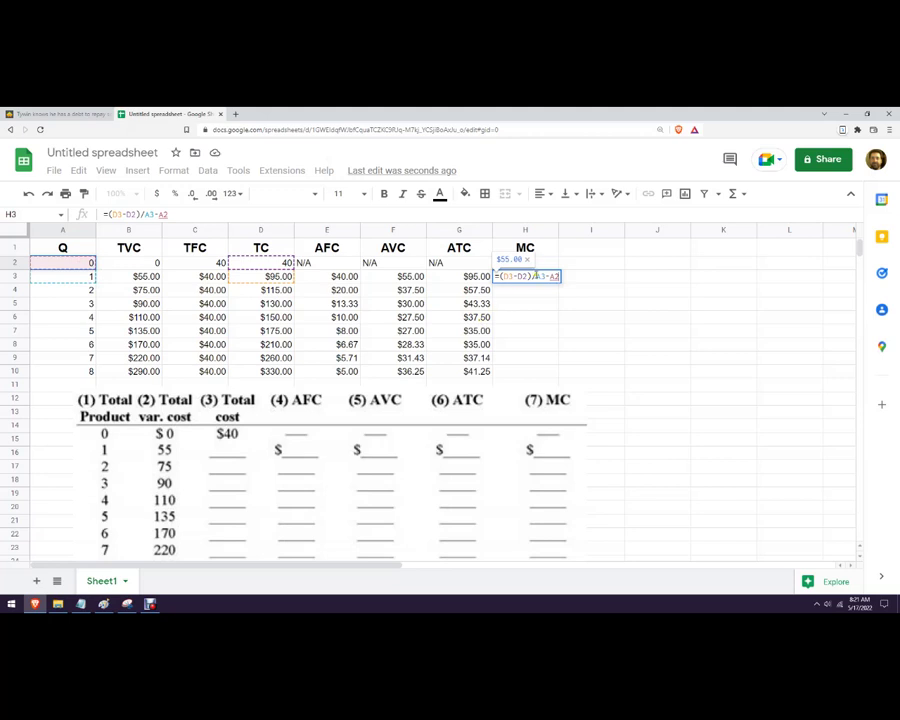
pyautogui.press('Left')
pyautogui.press('Left')
pyautogui.press('Left')
pyautogui.press('Left')
pyautogui.press('Left')
pyautogui.write('(')
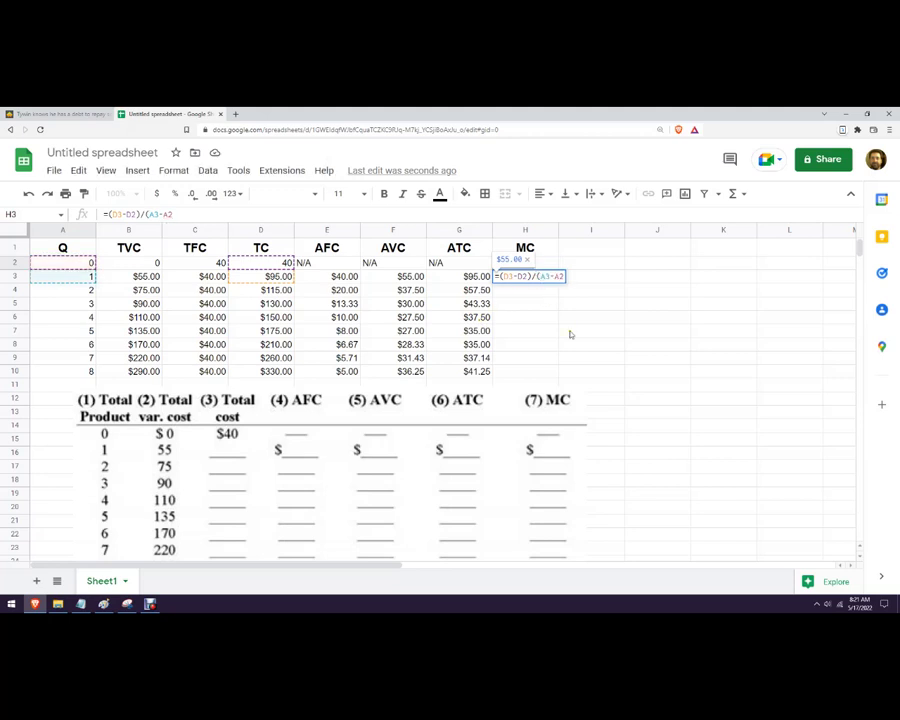
pyautogui.press('End')
pyautogui.write(')')
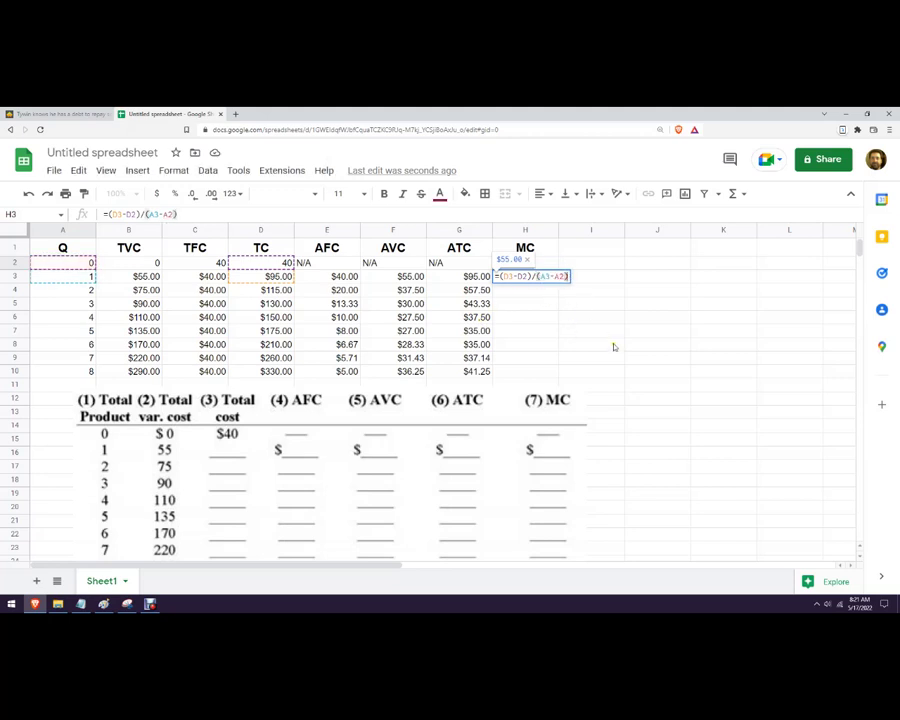
pyautogui.press('Return')
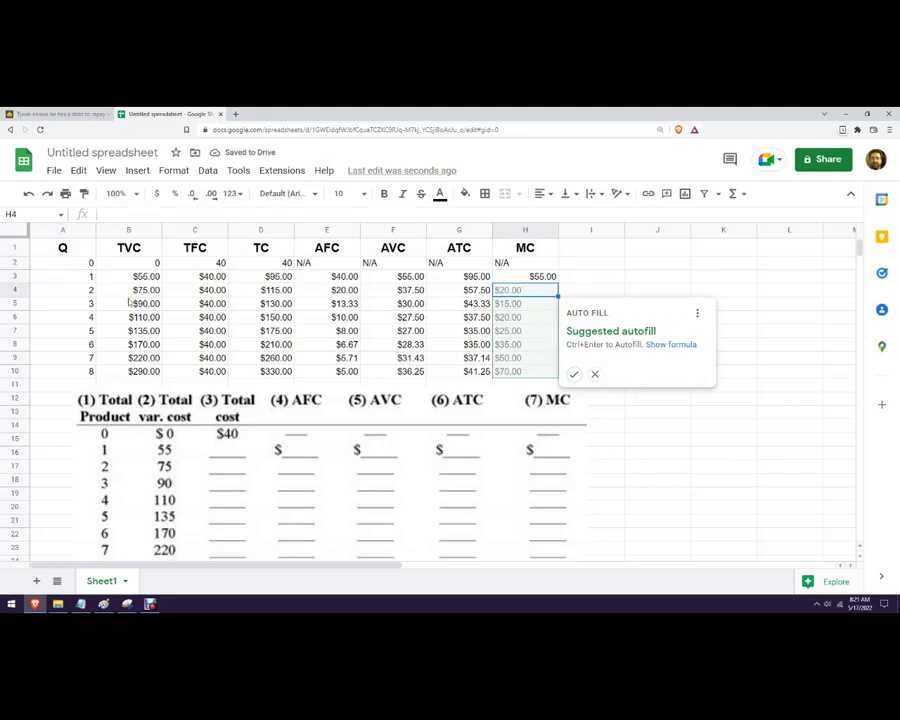
pyautogui.click(574, 374)
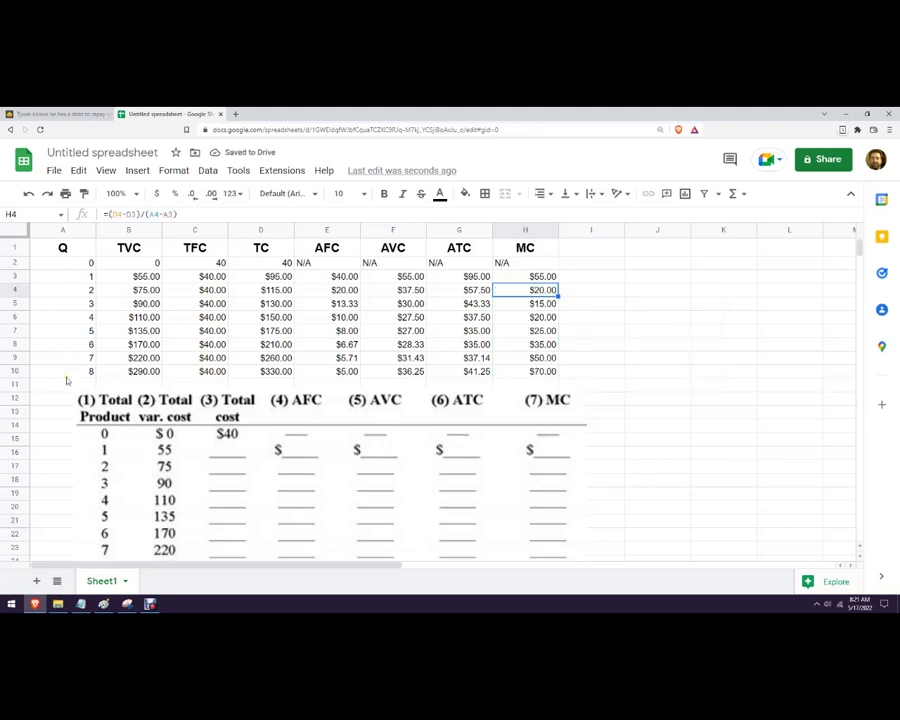
pyautogui.click(599, 317)
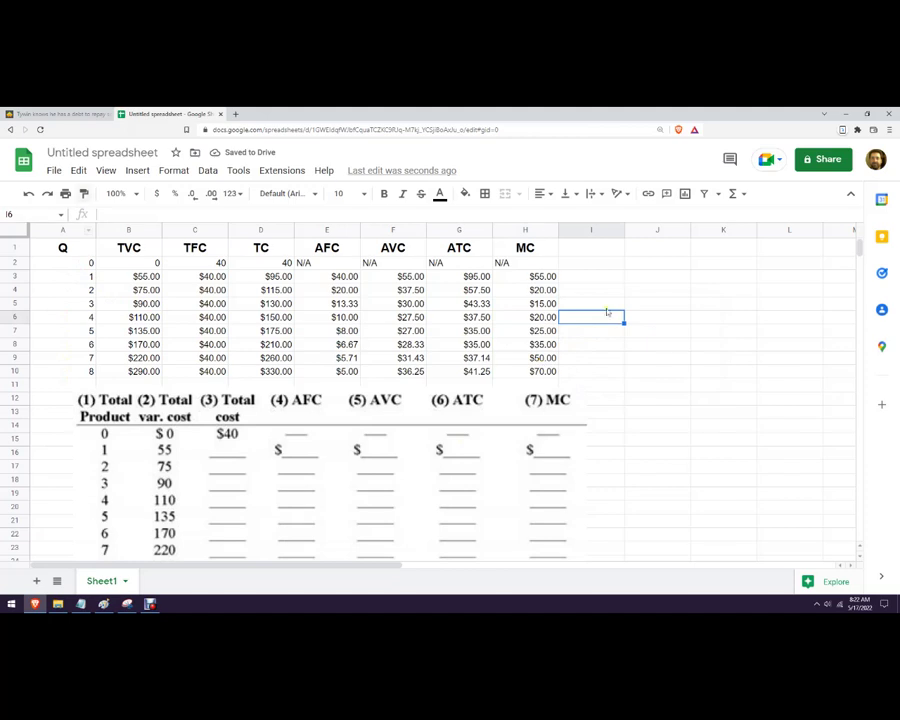
# - Format the zero-output TFC, TC and TVC cells C2, D2 and B2 as dollar currency
pyautogui.click(221, 263)
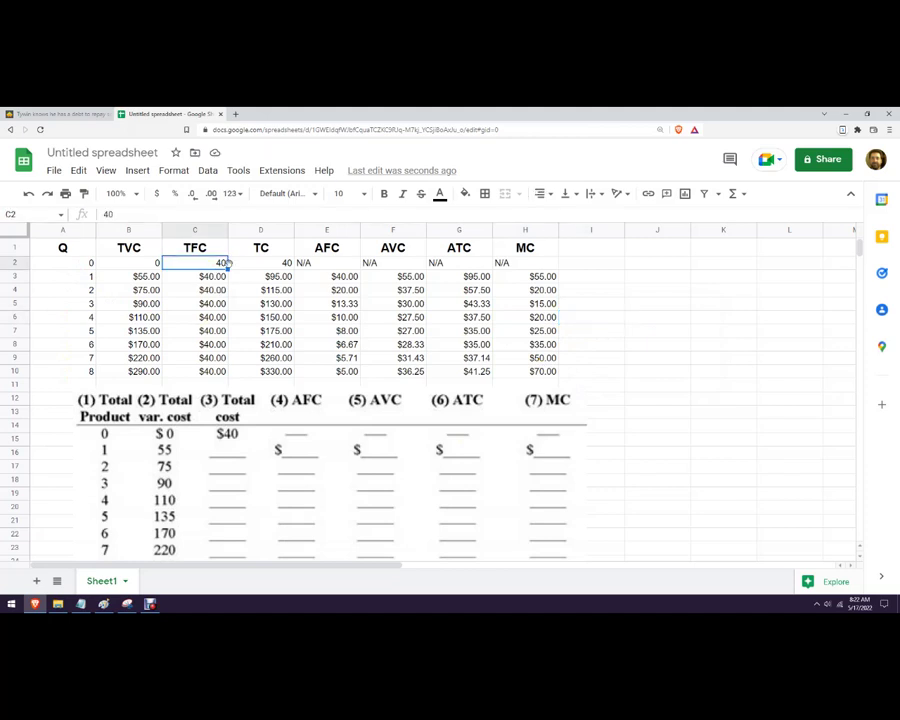
pyautogui.keyDown('shift'); pyautogui.click(267, 262); pyautogui.keyUp('shift')
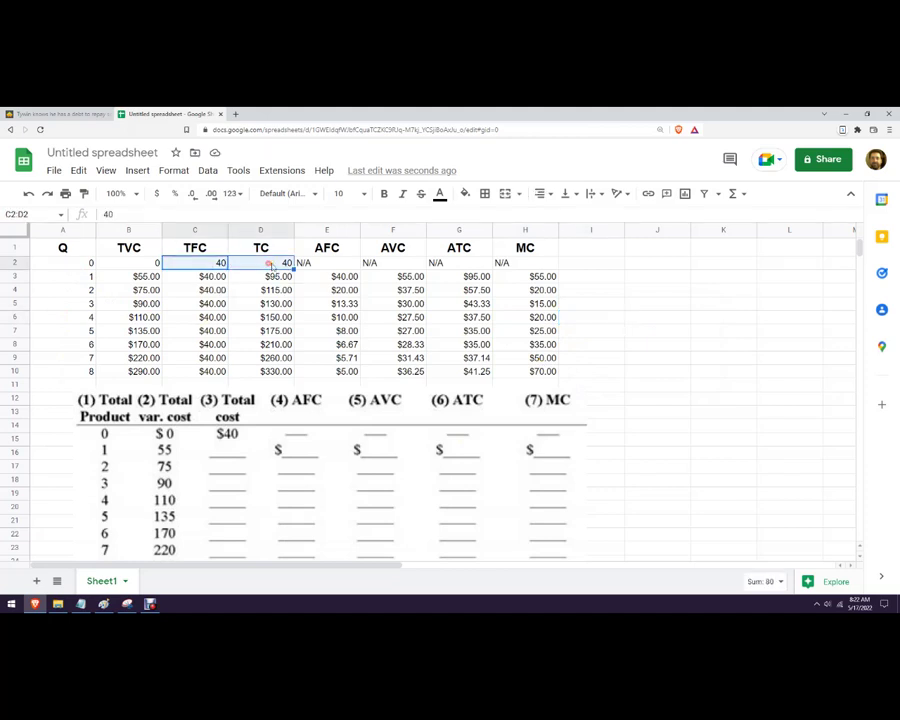
pyautogui.click(155, 193)
pyautogui.click(227, 315)
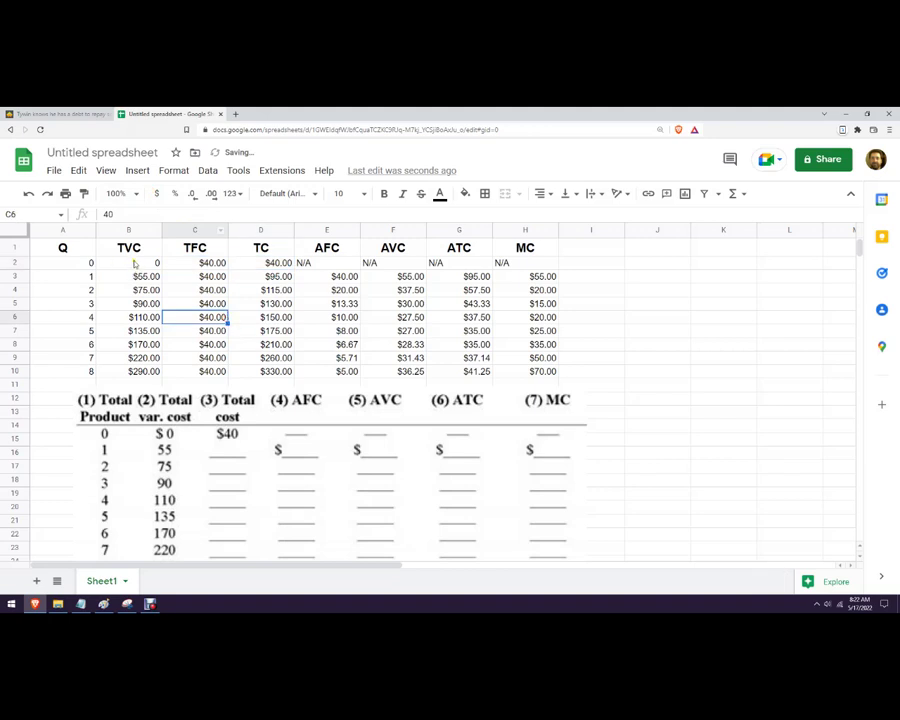
pyautogui.click(132, 262)
pyautogui.click(155, 193)
pyautogui.click(602, 316)
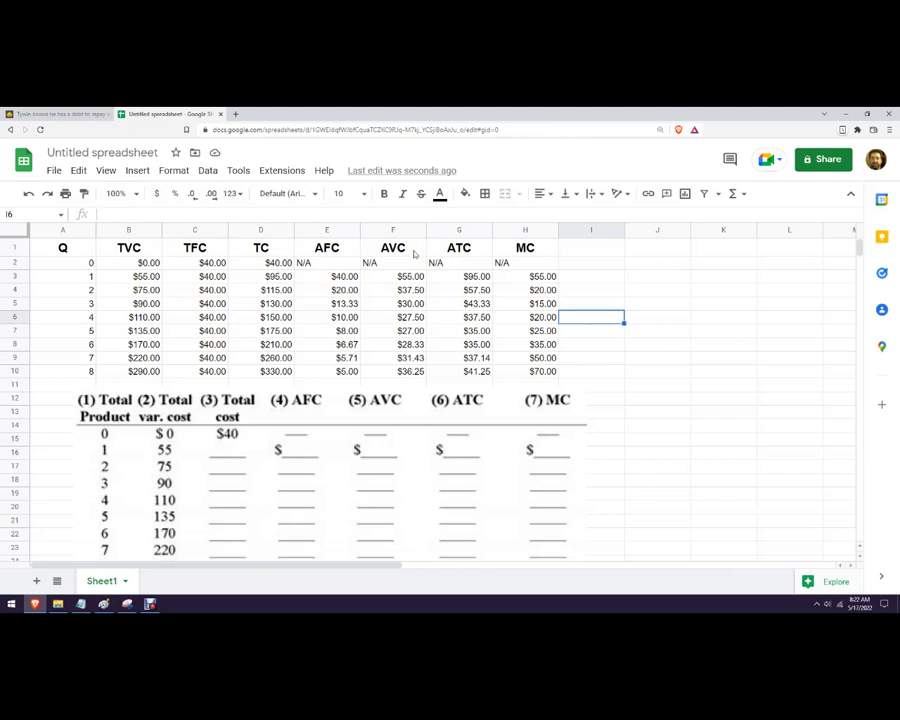
# - Insert a column directly before the MC column and head it ATC in H1
pyautogui.click(521, 232)
pyautogui.rightClick(523, 233)
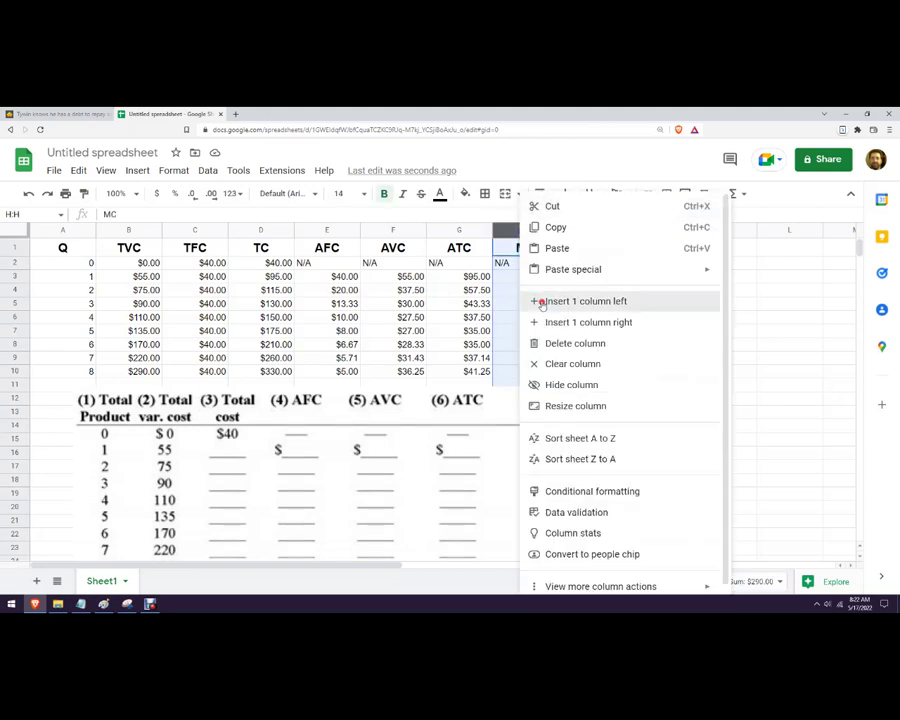
pyautogui.click(541, 301)
pyautogui.click(512, 249)
pyautogui.write('AT')
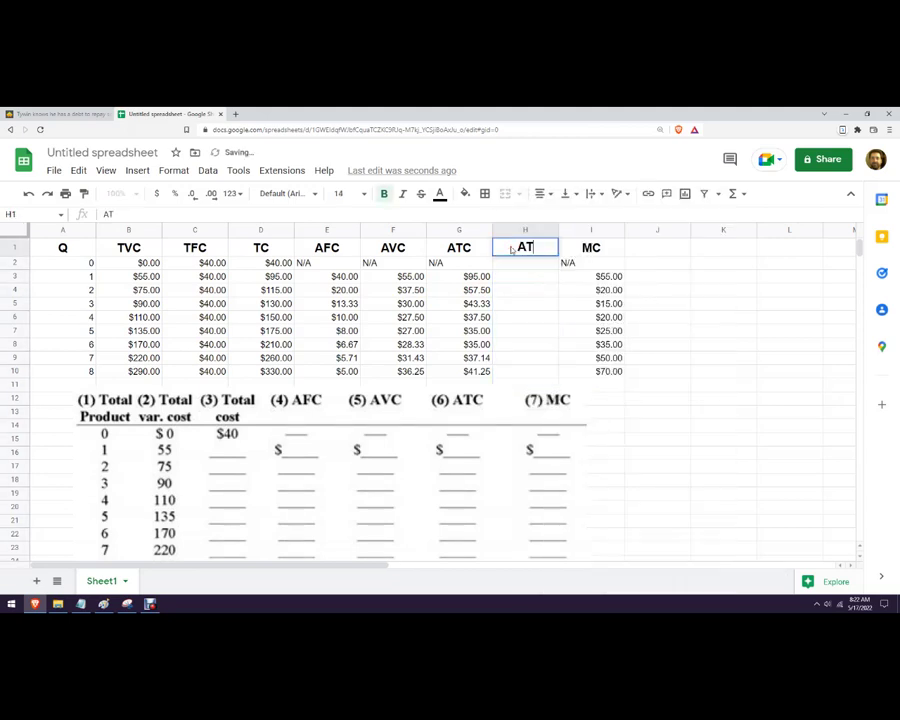
pyautogui.write('C')
# - Calculate ATC in H3 as AFC plus AVC with the formula =E3+F3 and autofill it down through H10
pyautogui.click(510, 274)
pyautogui.write('=')
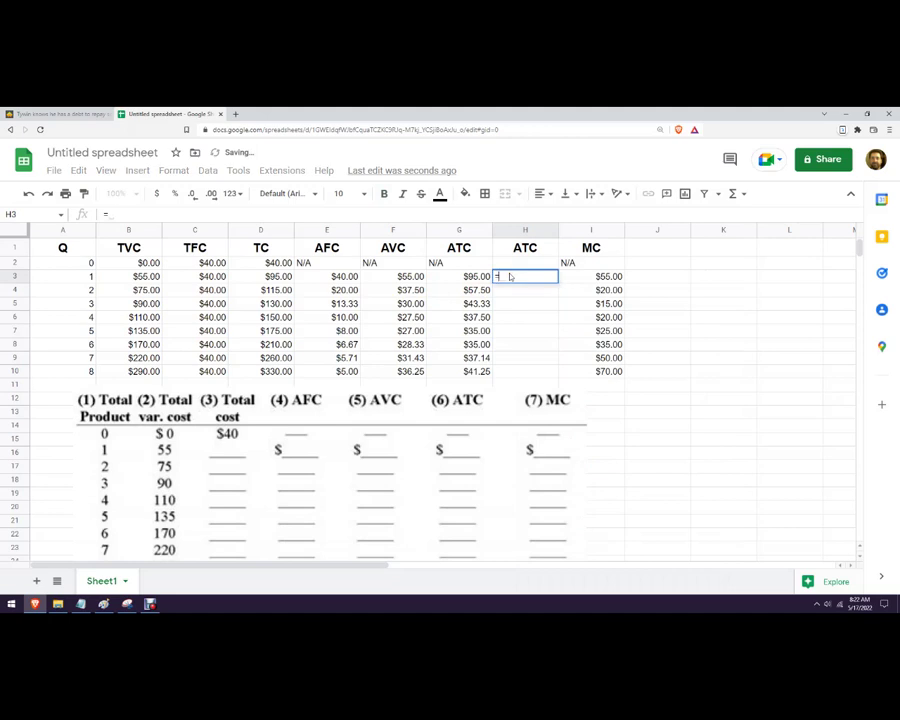
pyautogui.click(328, 278)
pyautogui.write('+')
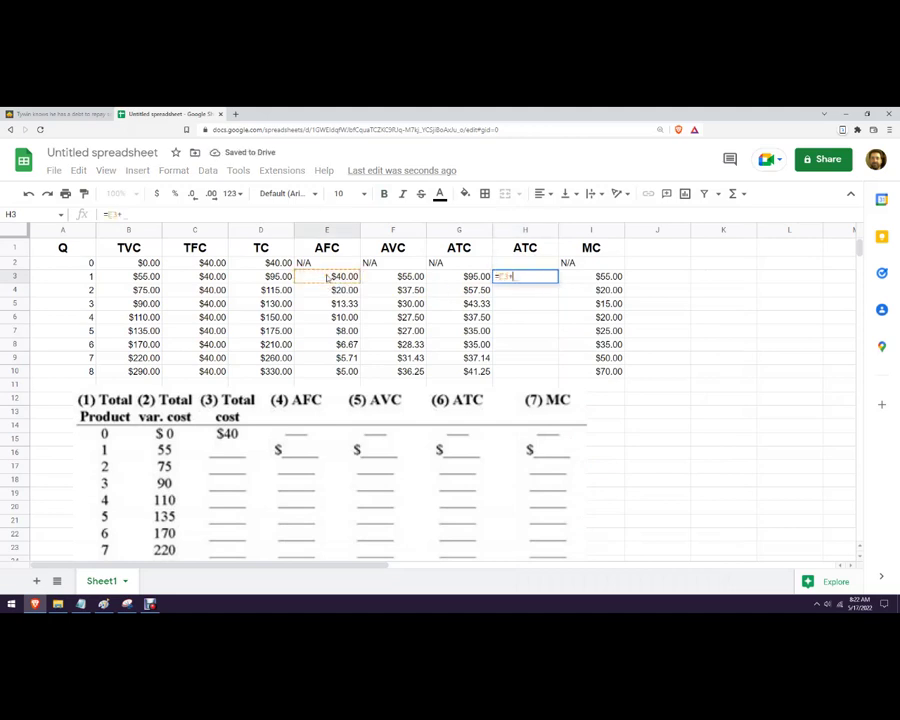
pyautogui.click(395, 276)
pyautogui.press('Return')
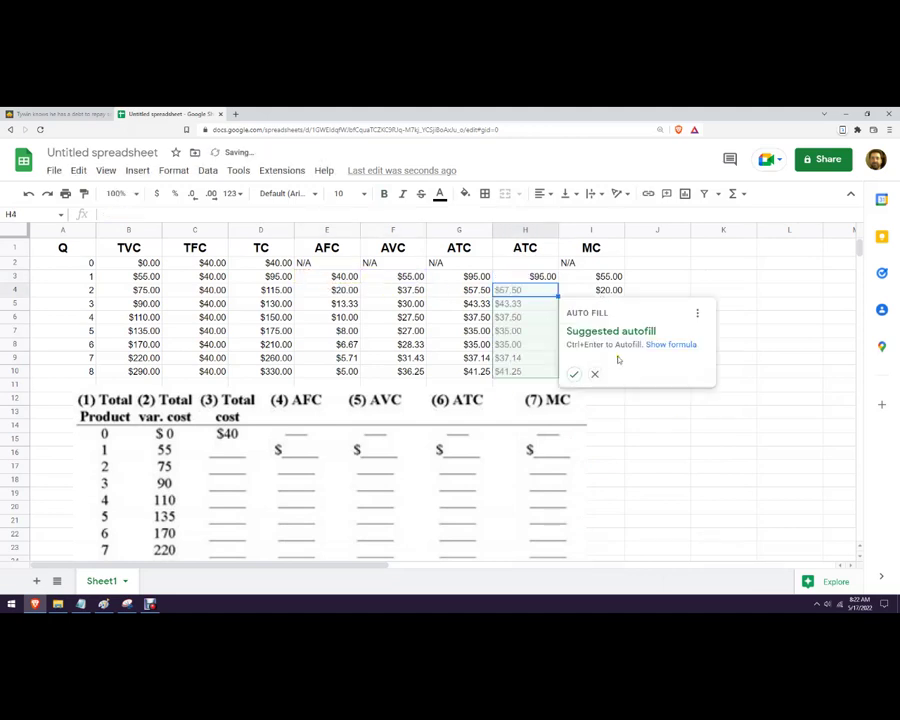
pyautogui.click(574, 374)
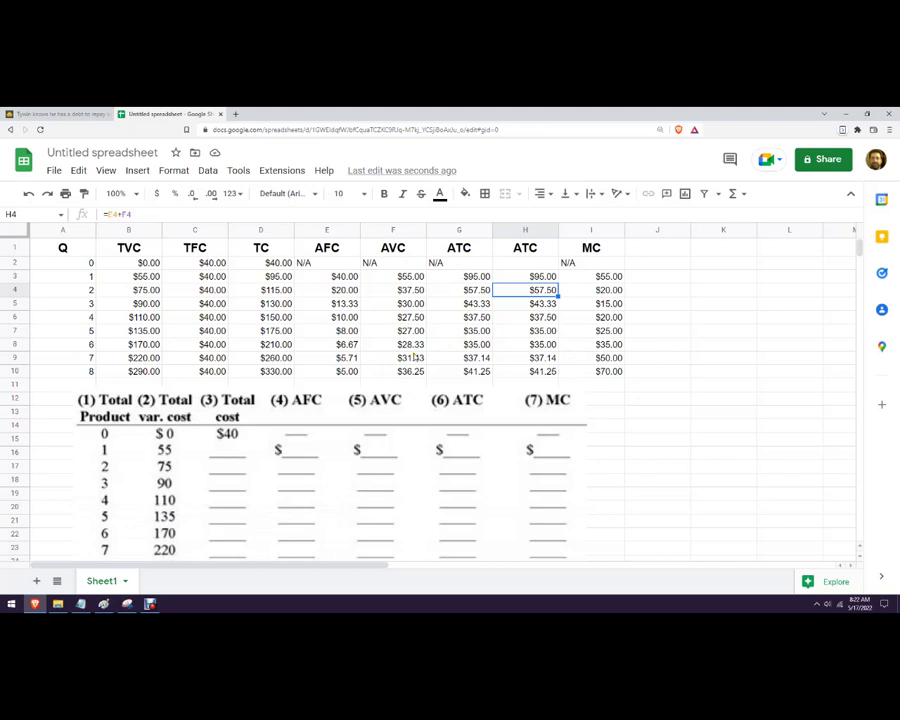
pyautogui.click(451, 346)
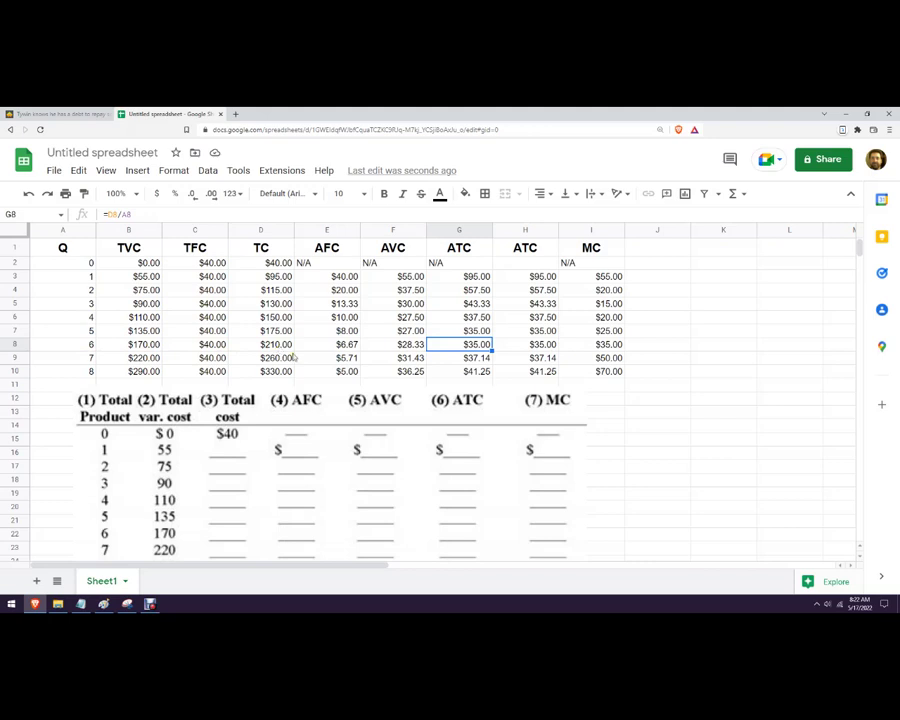
pyautogui.click(484, 372)
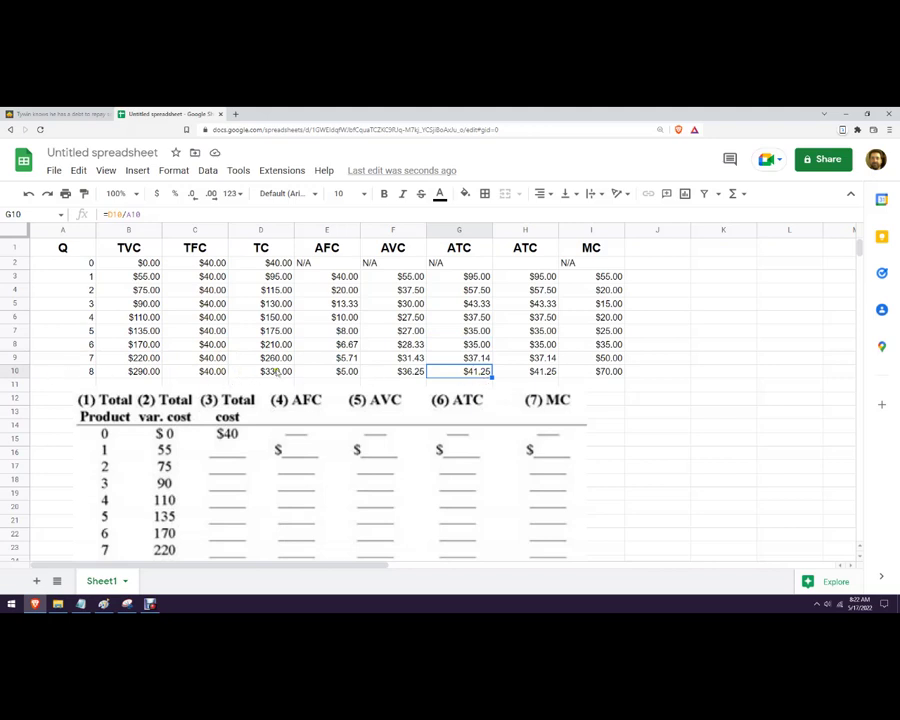
pyautogui.click(670, 414)
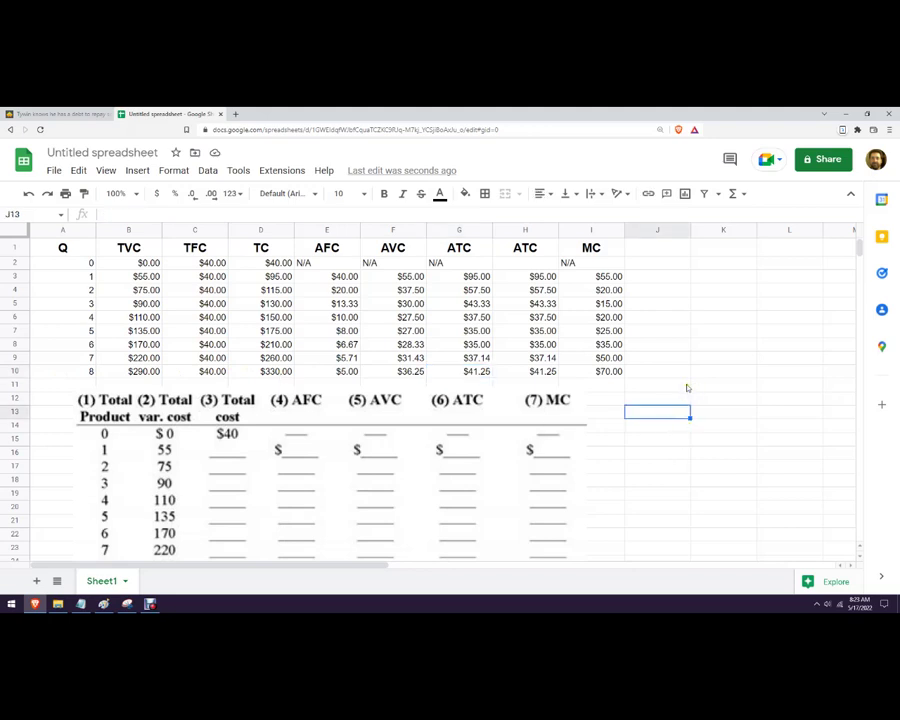